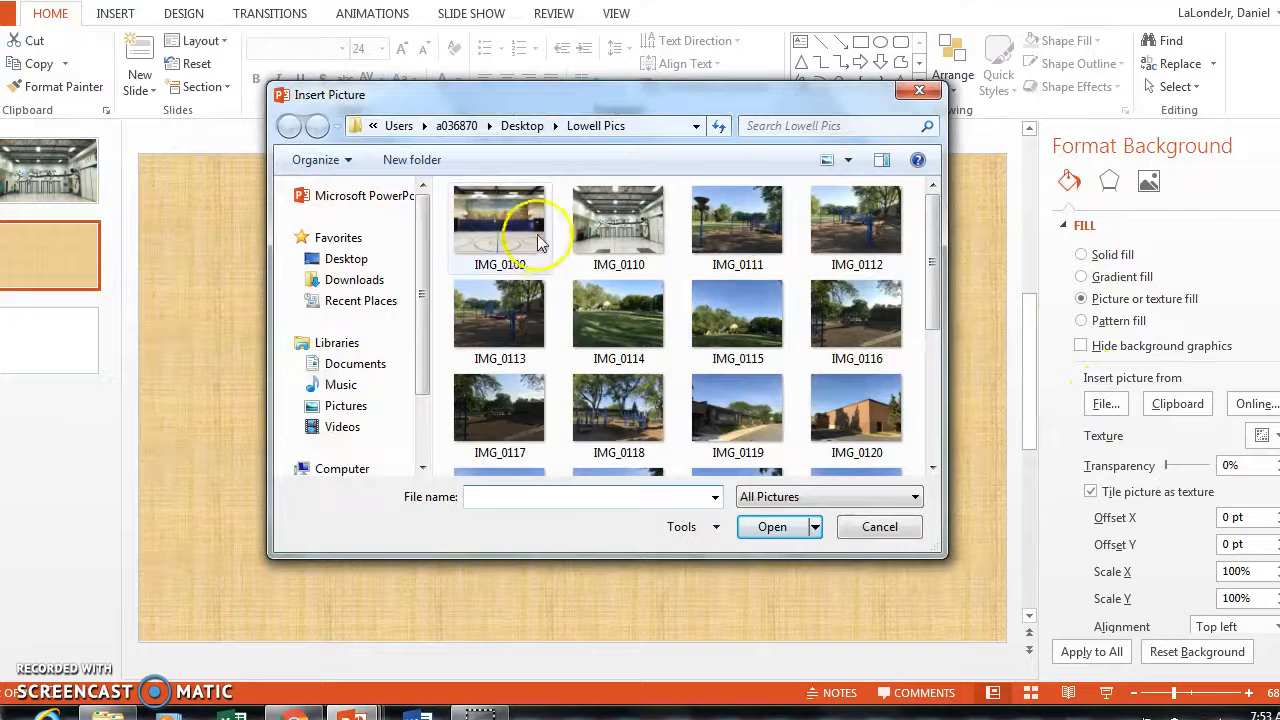
Step: Fill the second slide's background with the picture IMG_0109 from the Lowell Pics folder
left_click(505, 232)
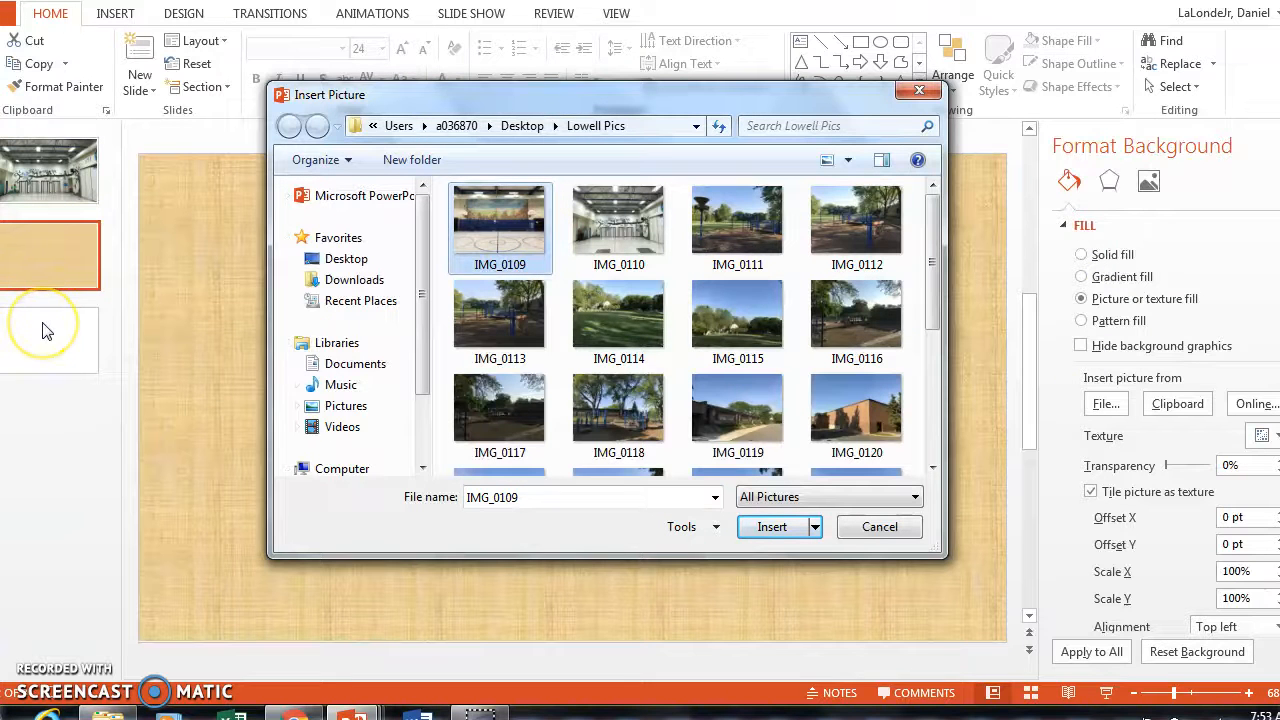
left_click(771, 527)
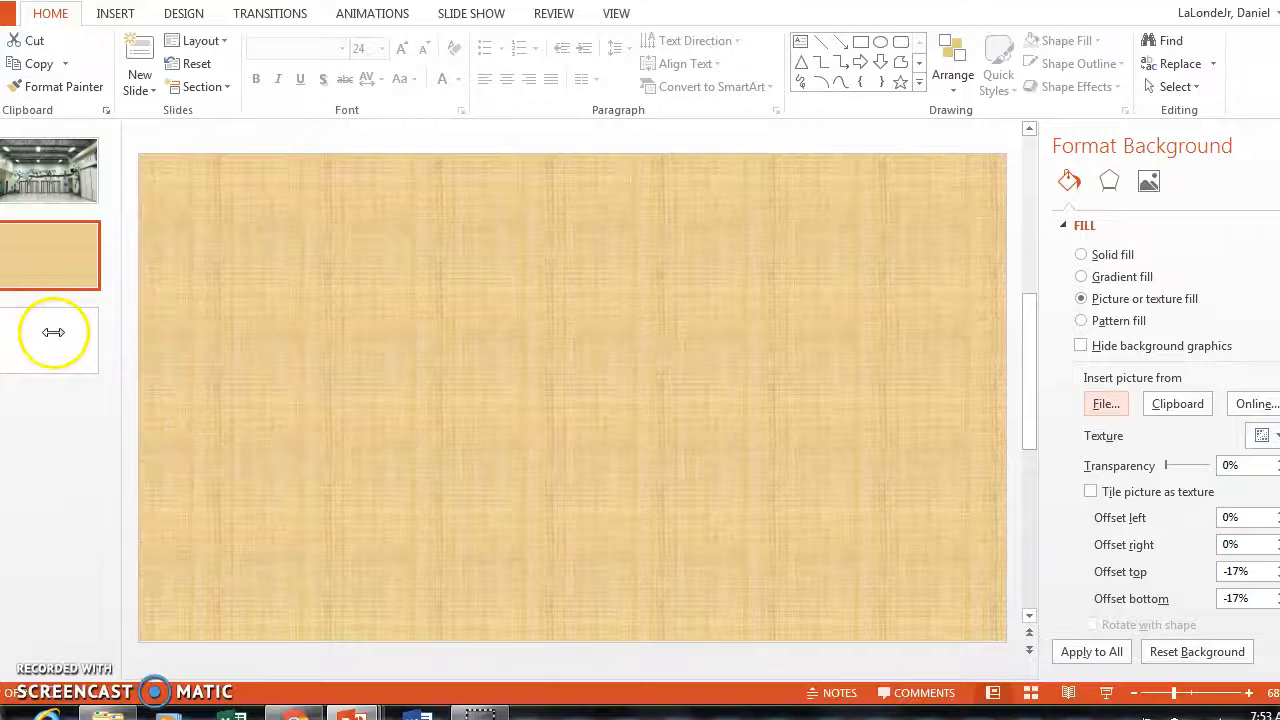
Step: Give the blank third slide a picture background using IMG_0120 from the Lowell Pics folder
left_click(53, 332)
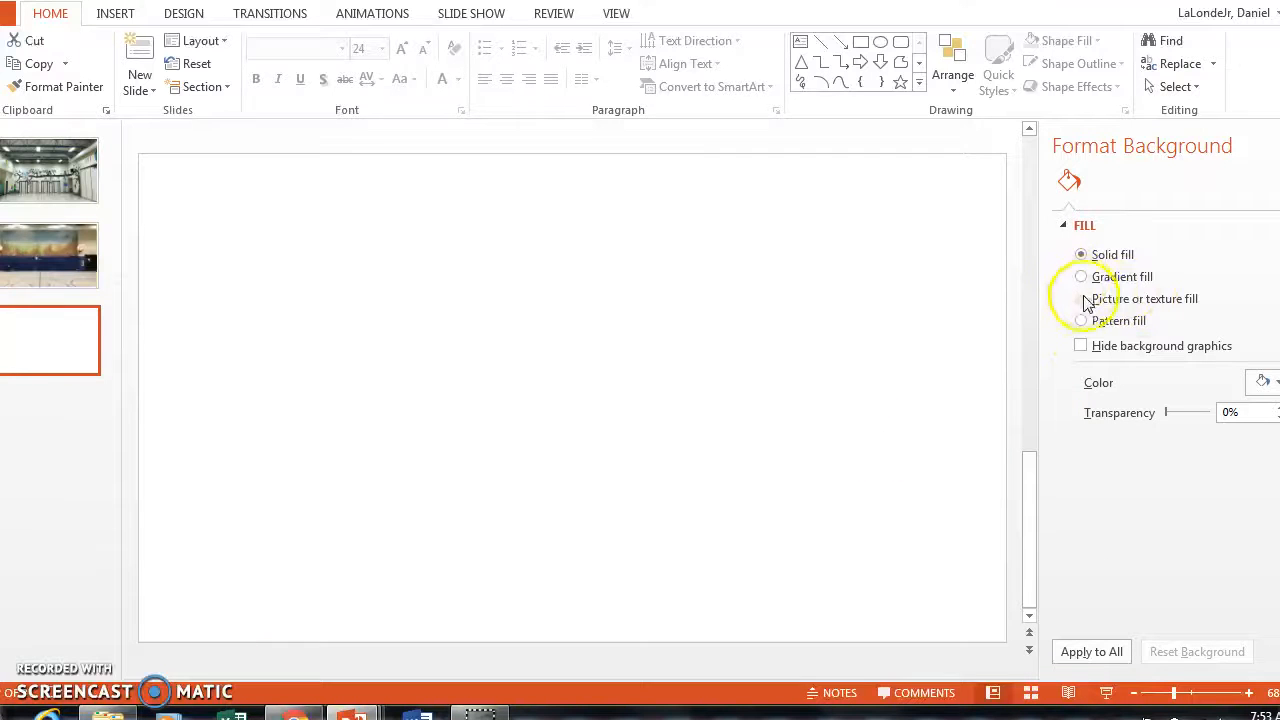
left_click(1082, 299)
left_click(1103, 406)
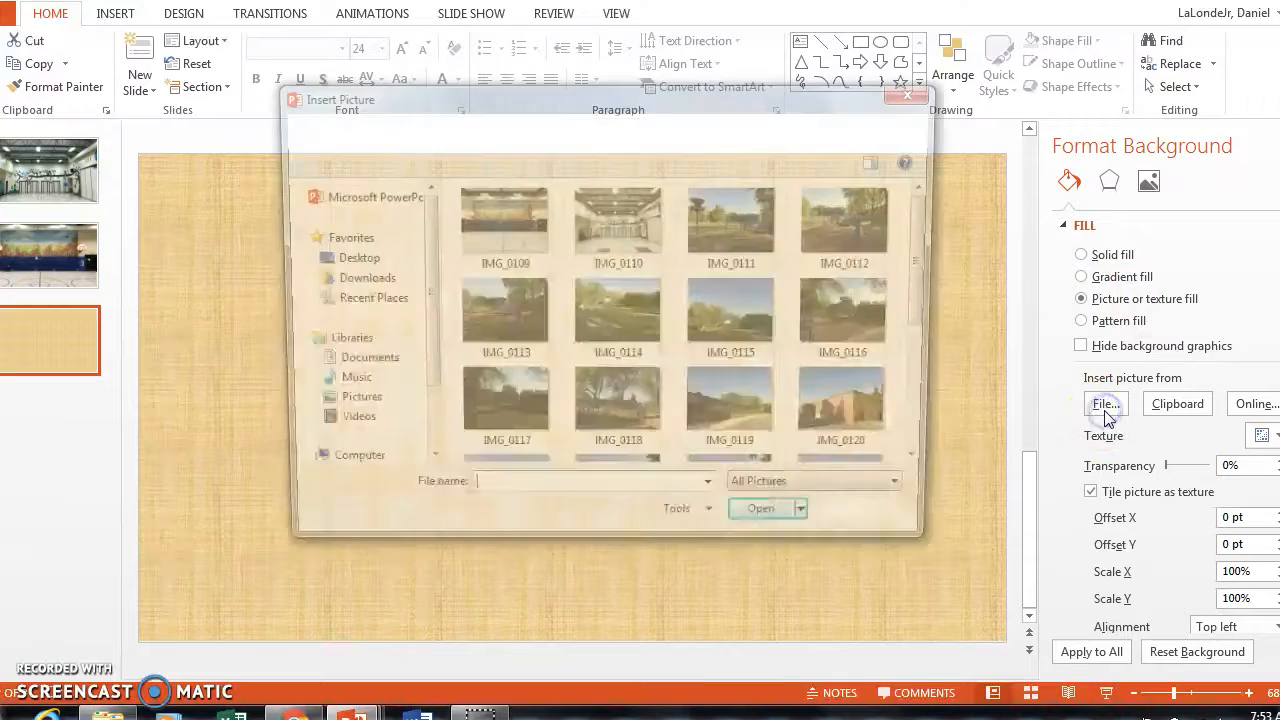
left_click_drag(935, 310, 940, 359)
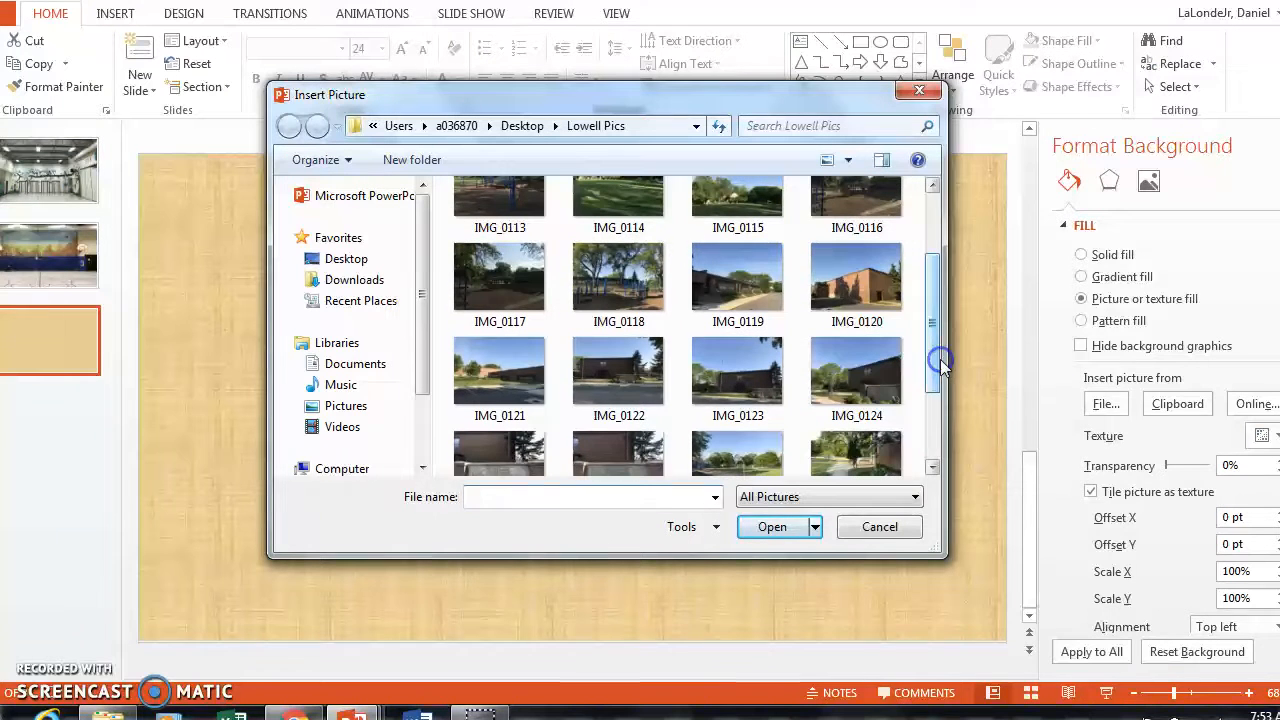
left_click(838, 268)
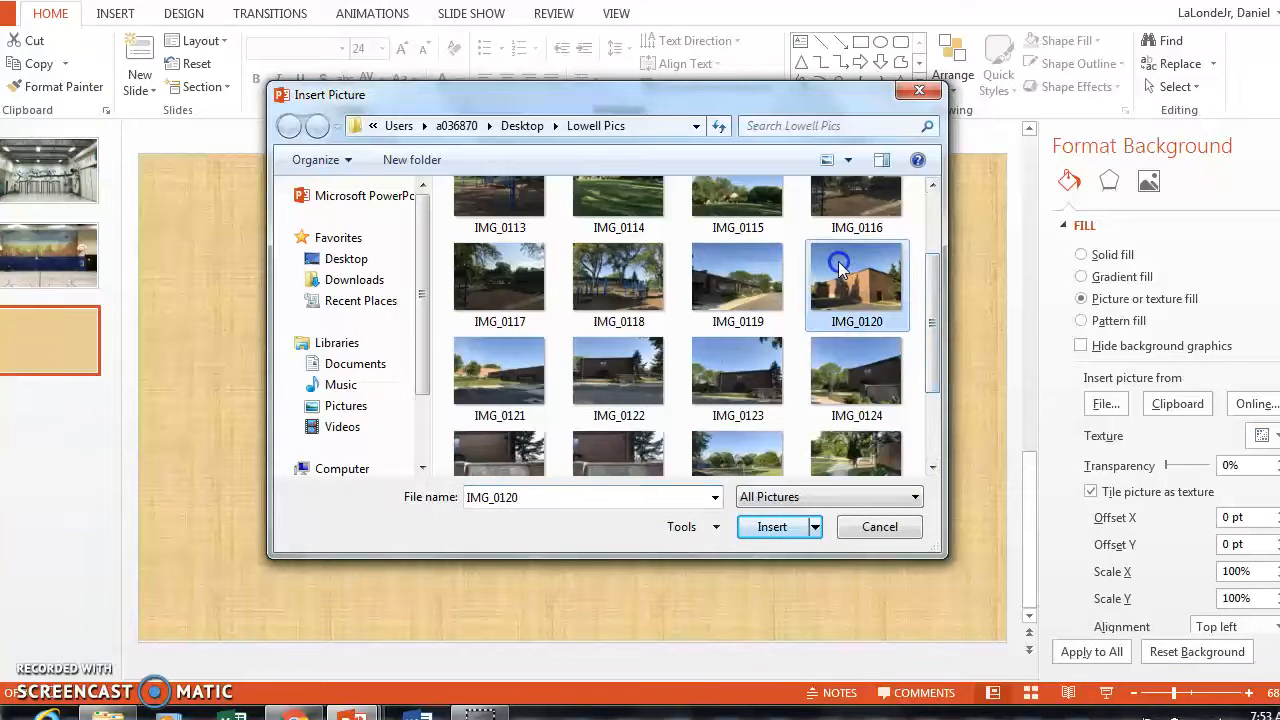
left_click(766, 527)
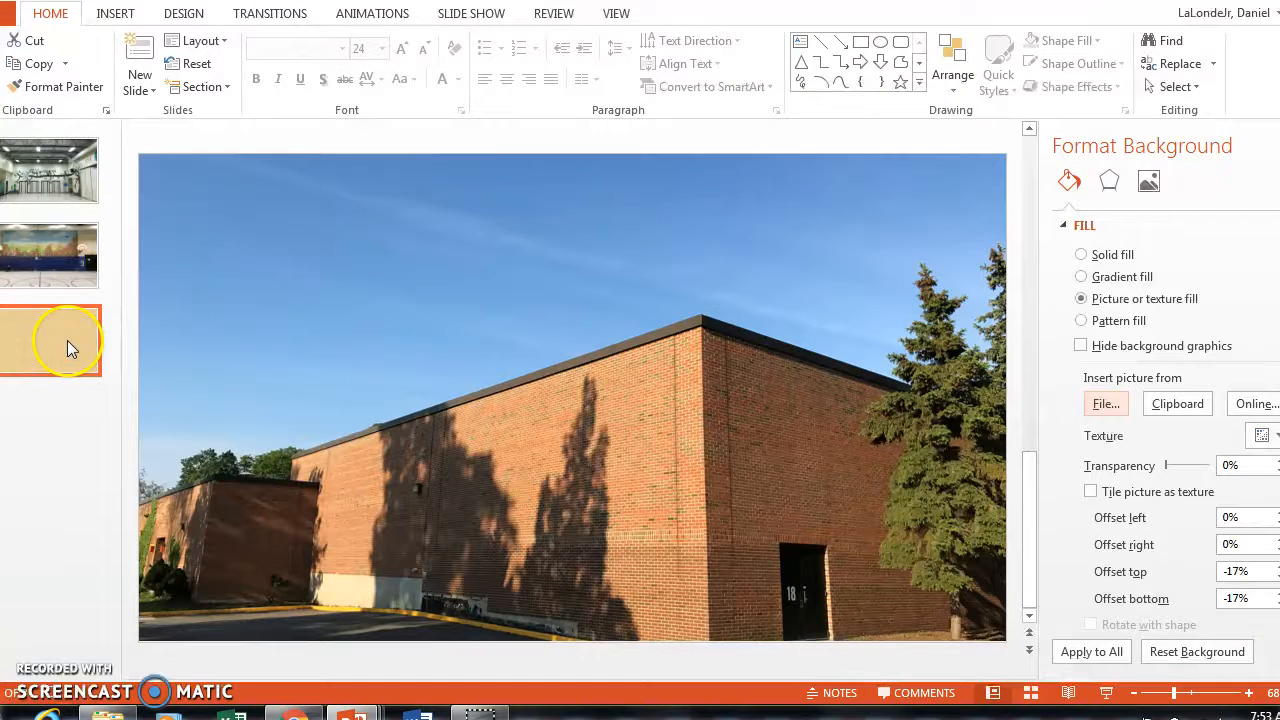
Step: Select the first slide with the gym photo, and switch to Chrome's image results for "transparent pokemon gif"
left_click(72, 177)
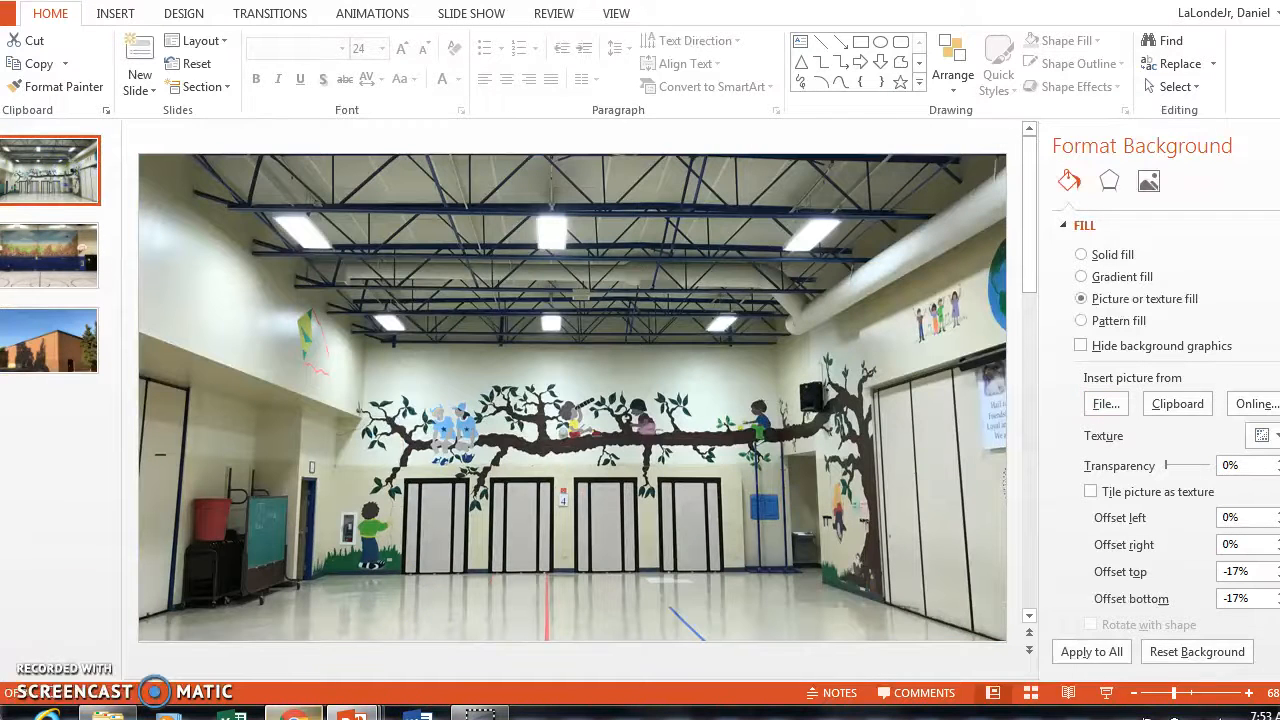
mouse_move(293, 713)
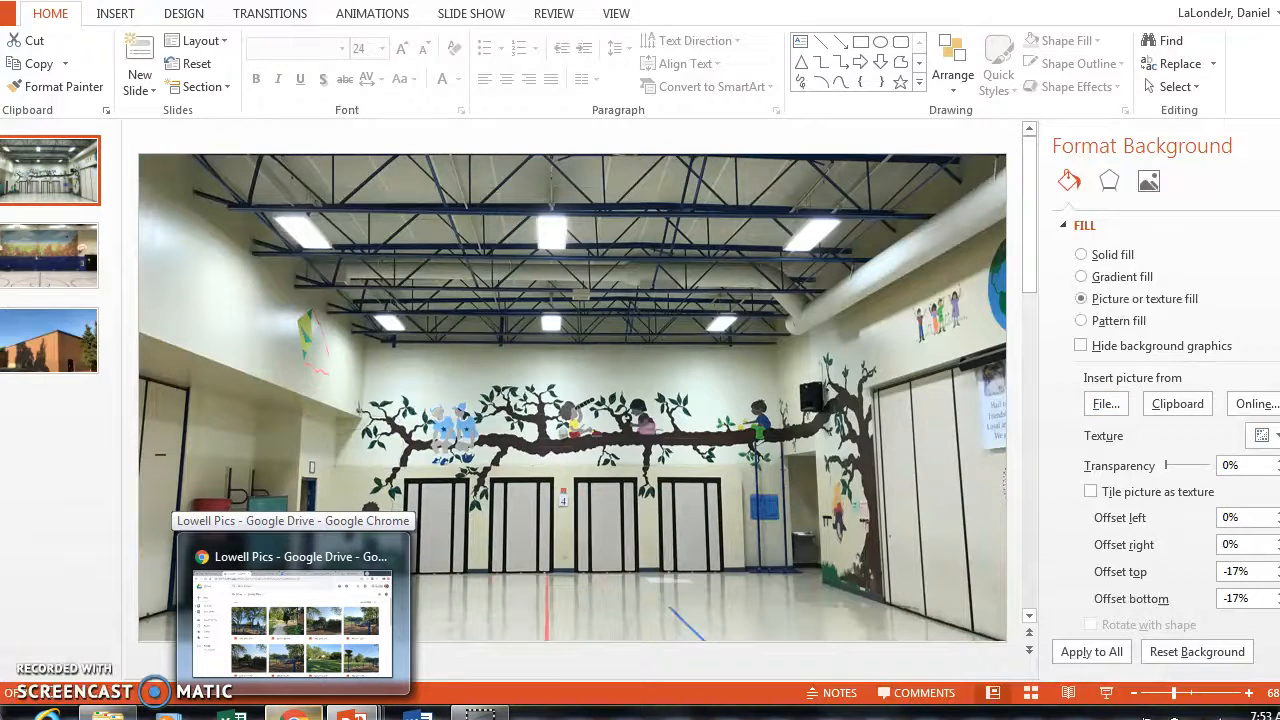
left_click(293, 620)
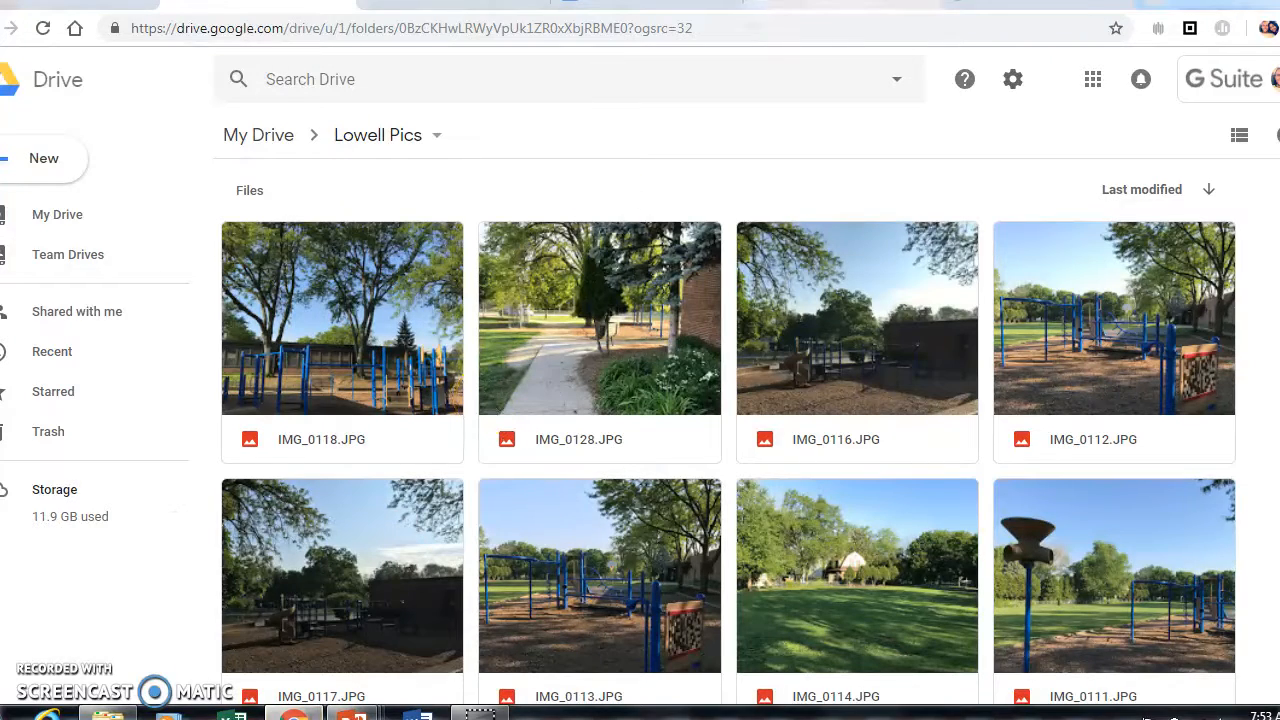
left_click(880, 3)
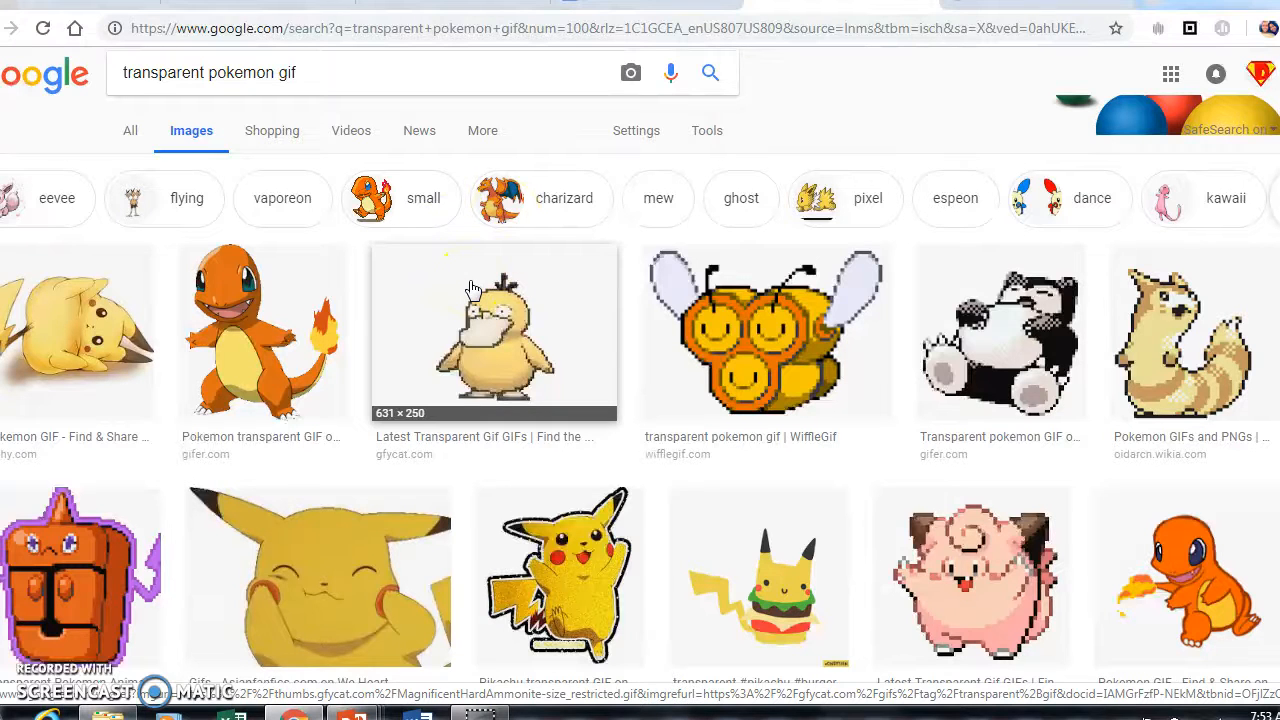
Step: Open the preview of the orange Charmander GIF from gifer.com and copy it
left_click(258, 320)
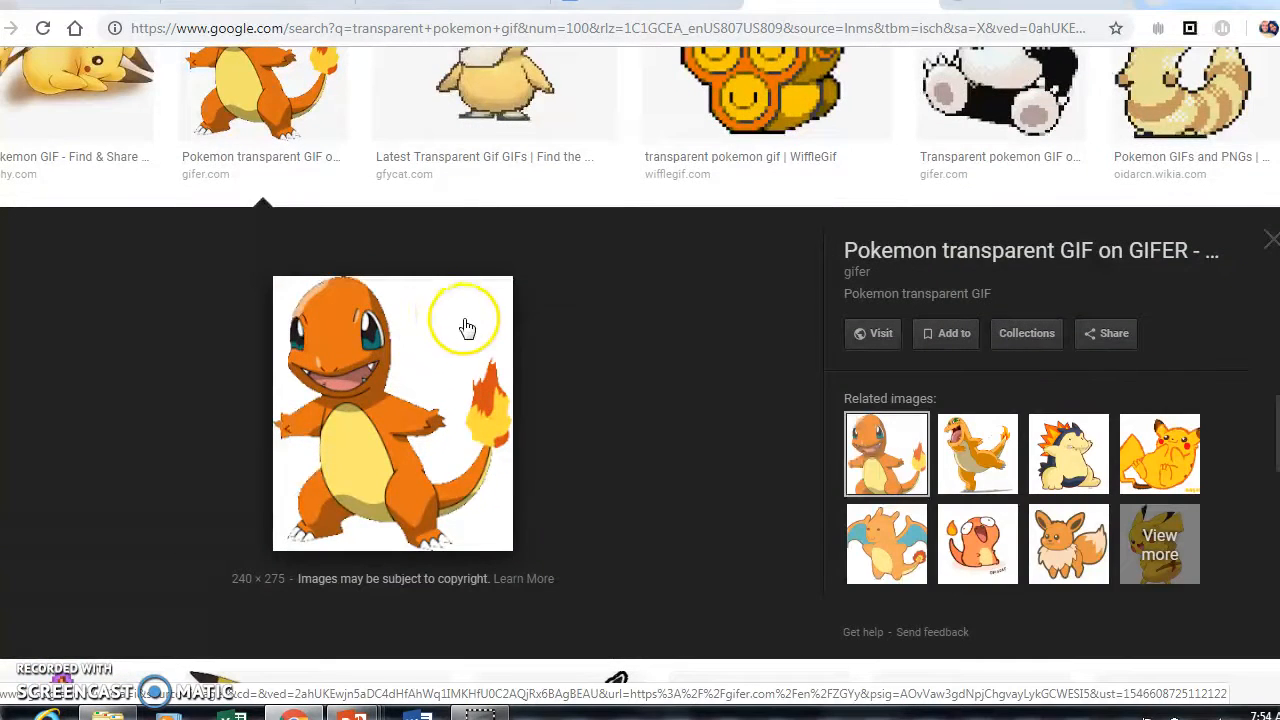
right_click(410, 377)
left_click(487, 589)
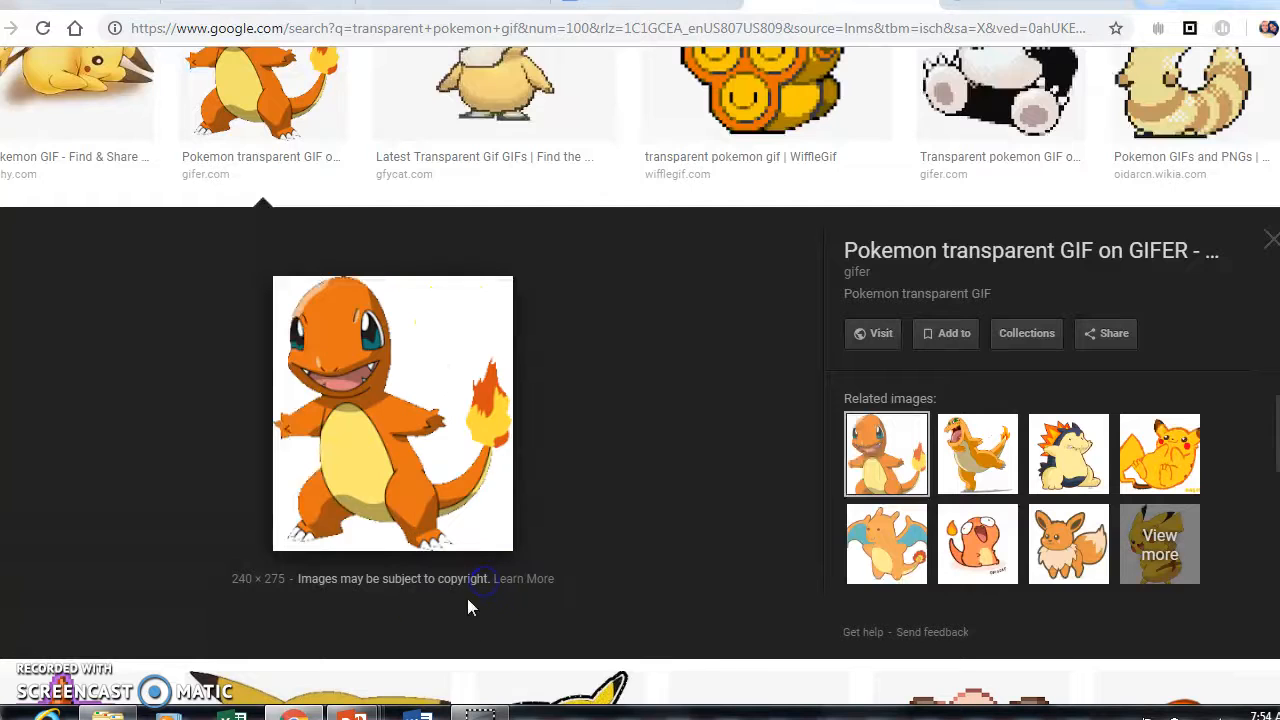
Step: Try to paste the Charmander GIF onto the gym slide in Presentation2 and enlarge it, and delete the pasted object
mouse_move(352, 712)
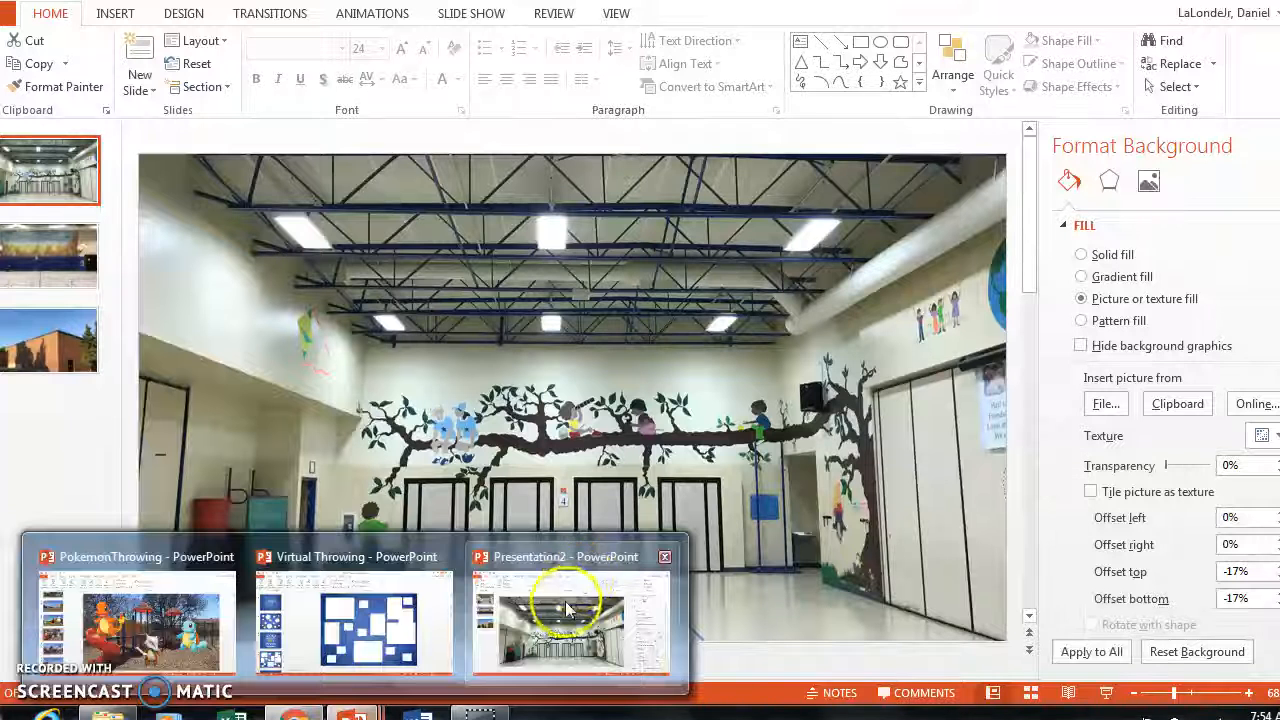
left_click(566, 600)
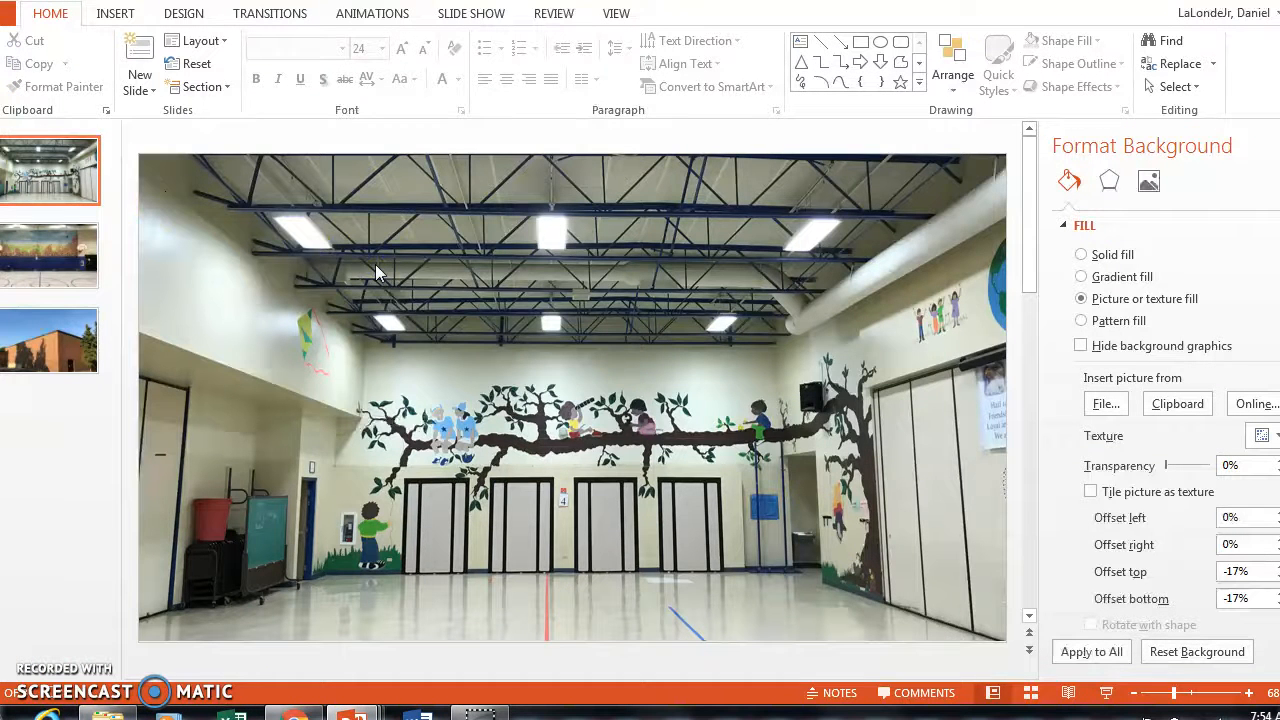
key("ctrl+v")
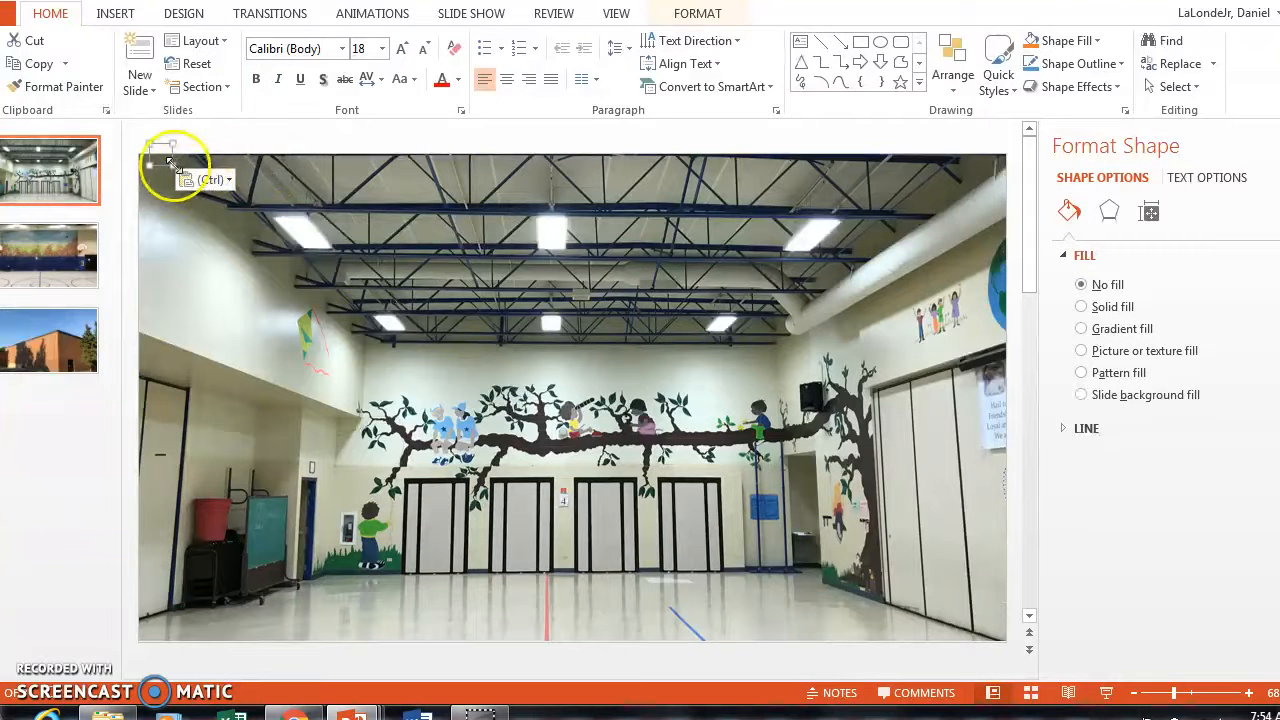
left_click_drag(168, 160, 340, 341)
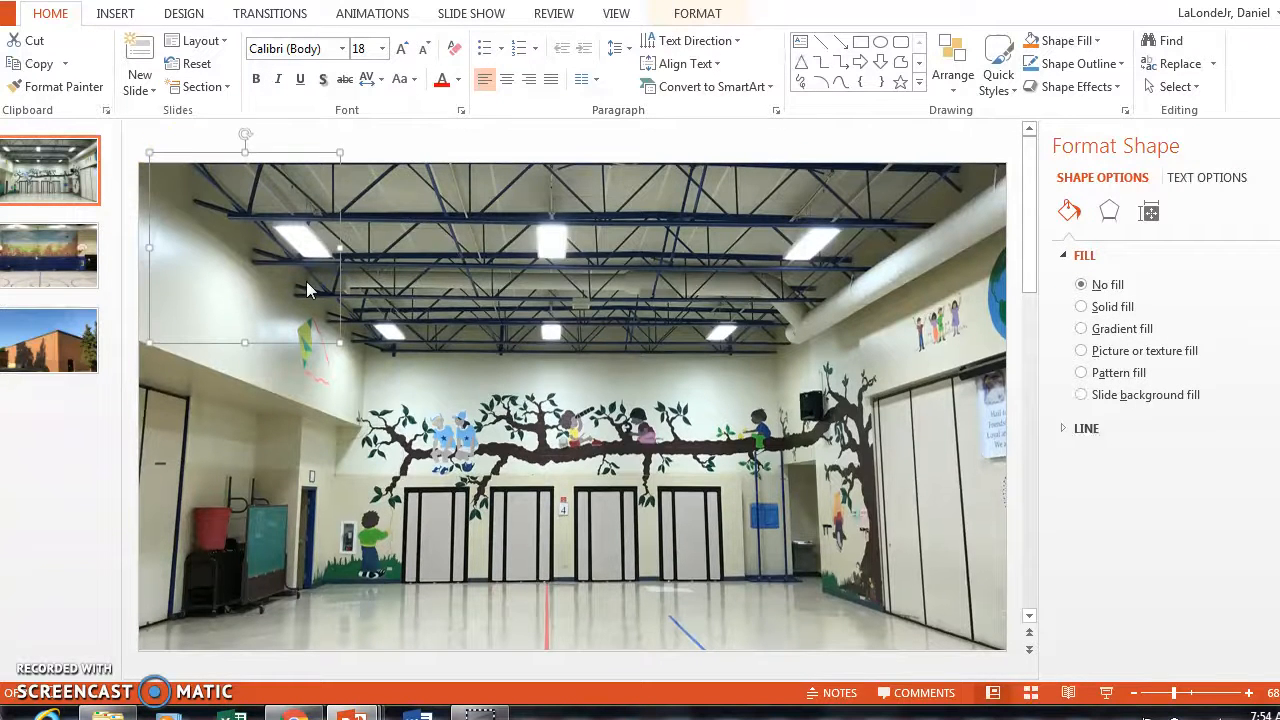
key("Delete")
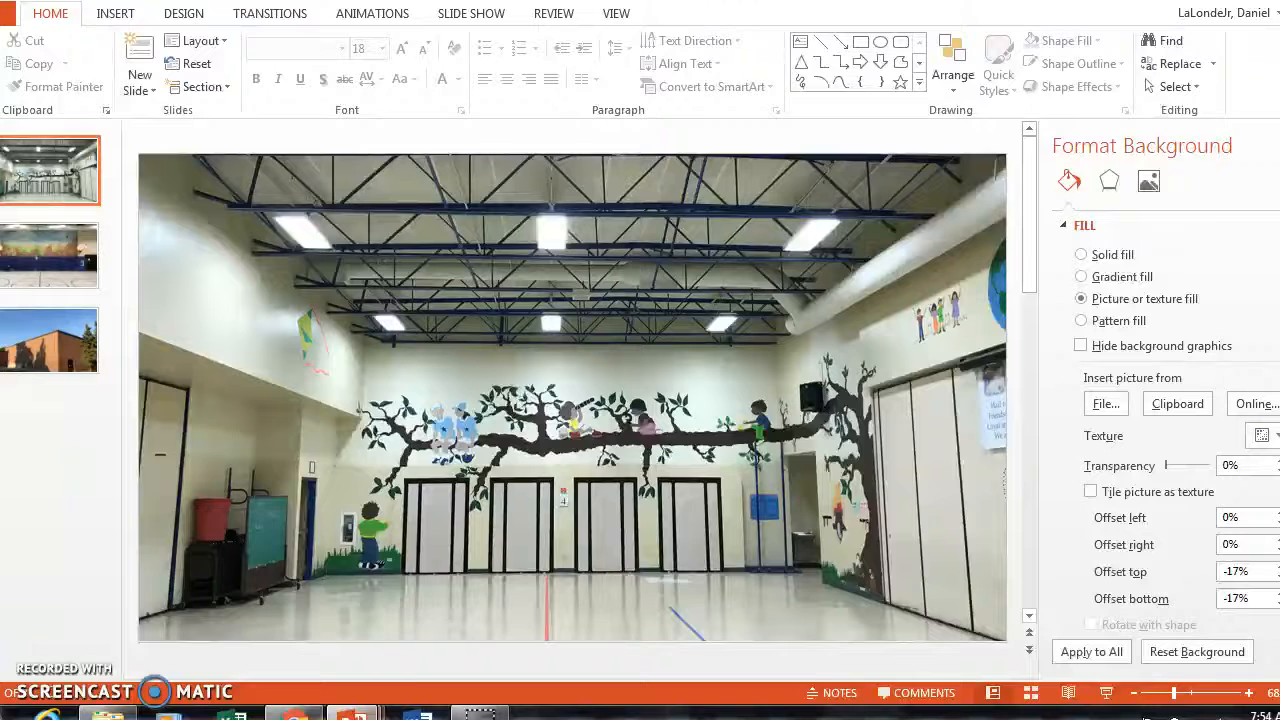
Step: Return to the Chrome image results and copy the Psyduck GIF from gfycat.com
mouse_move(352, 715)
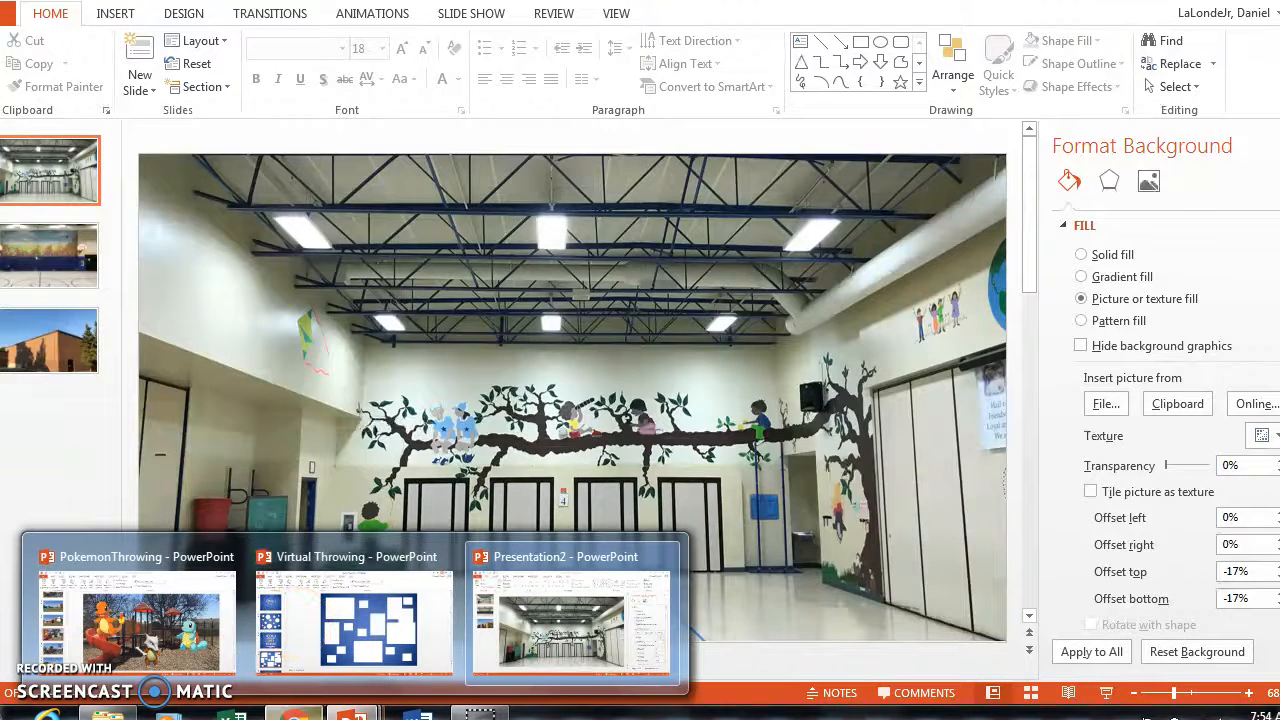
left_click(295, 715)
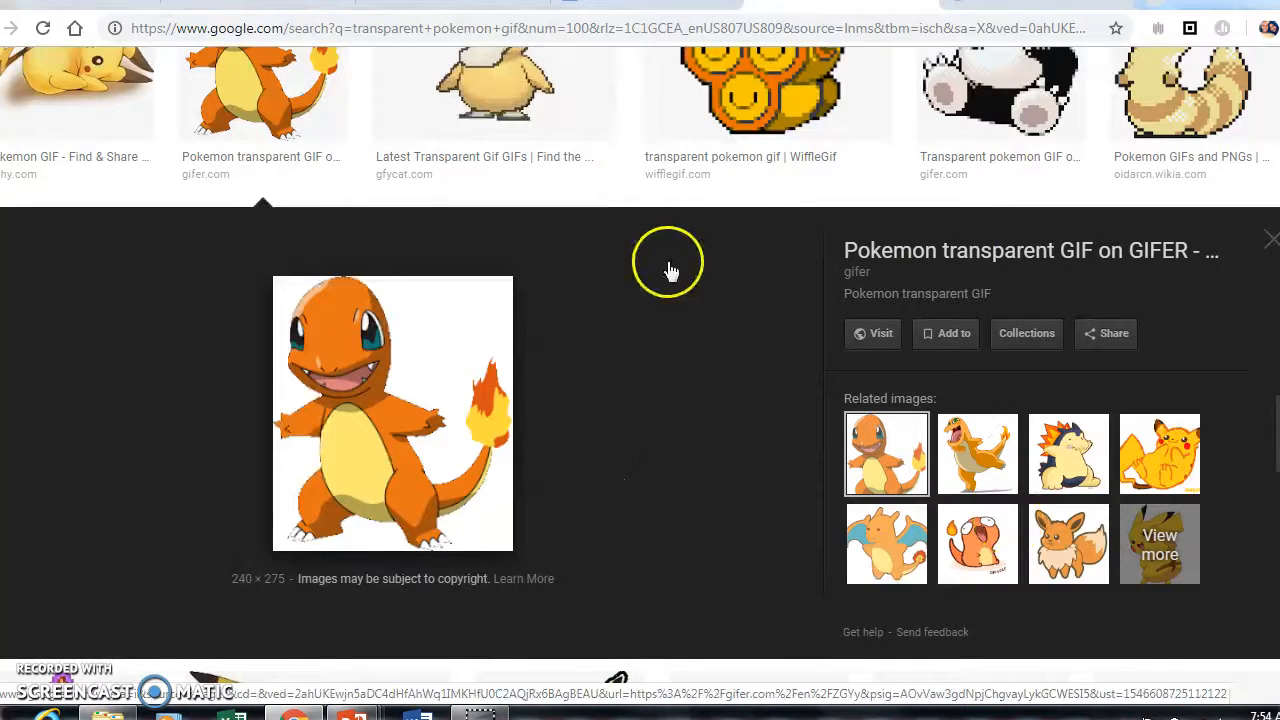
left_click(496, 87)
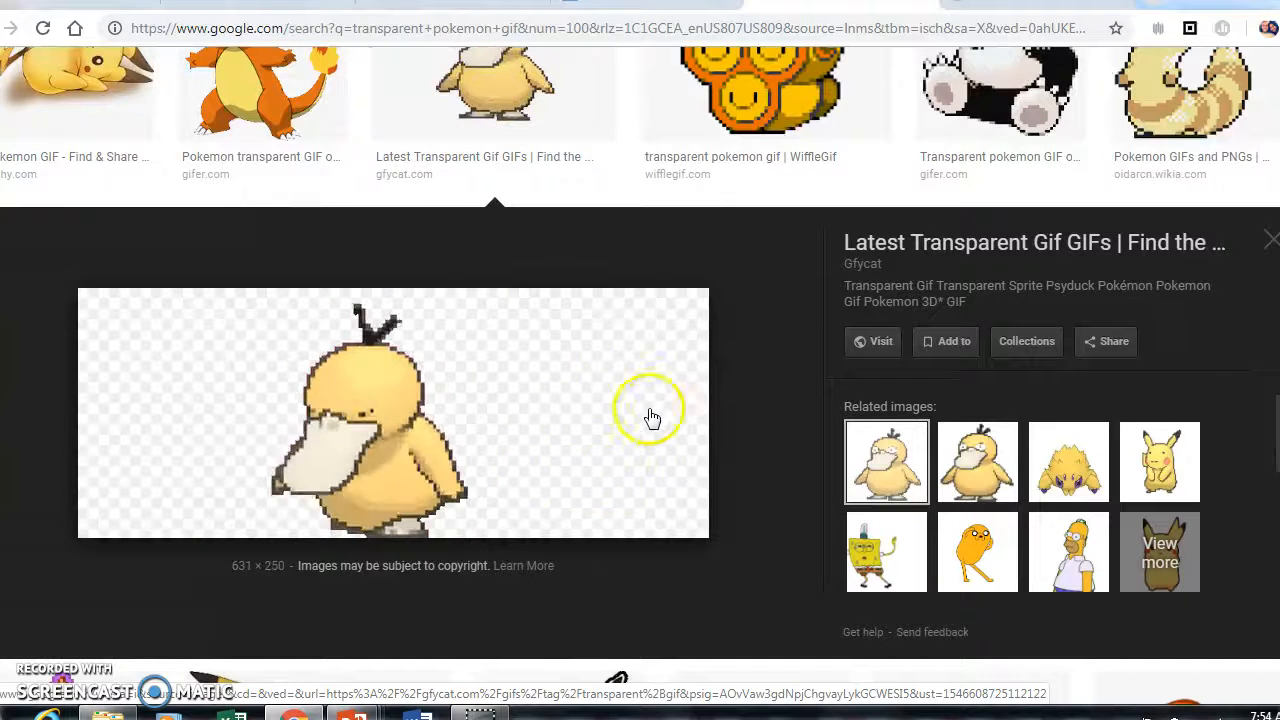
right_click(388, 414)
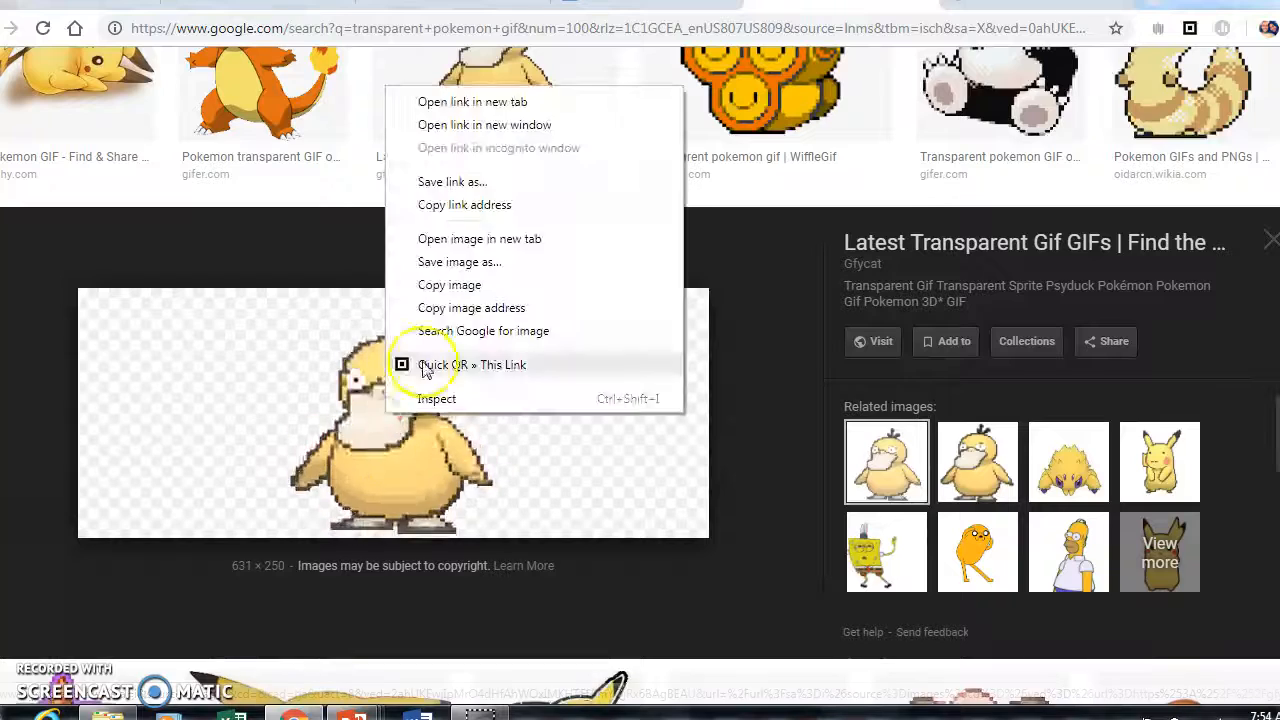
left_click(476, 287)
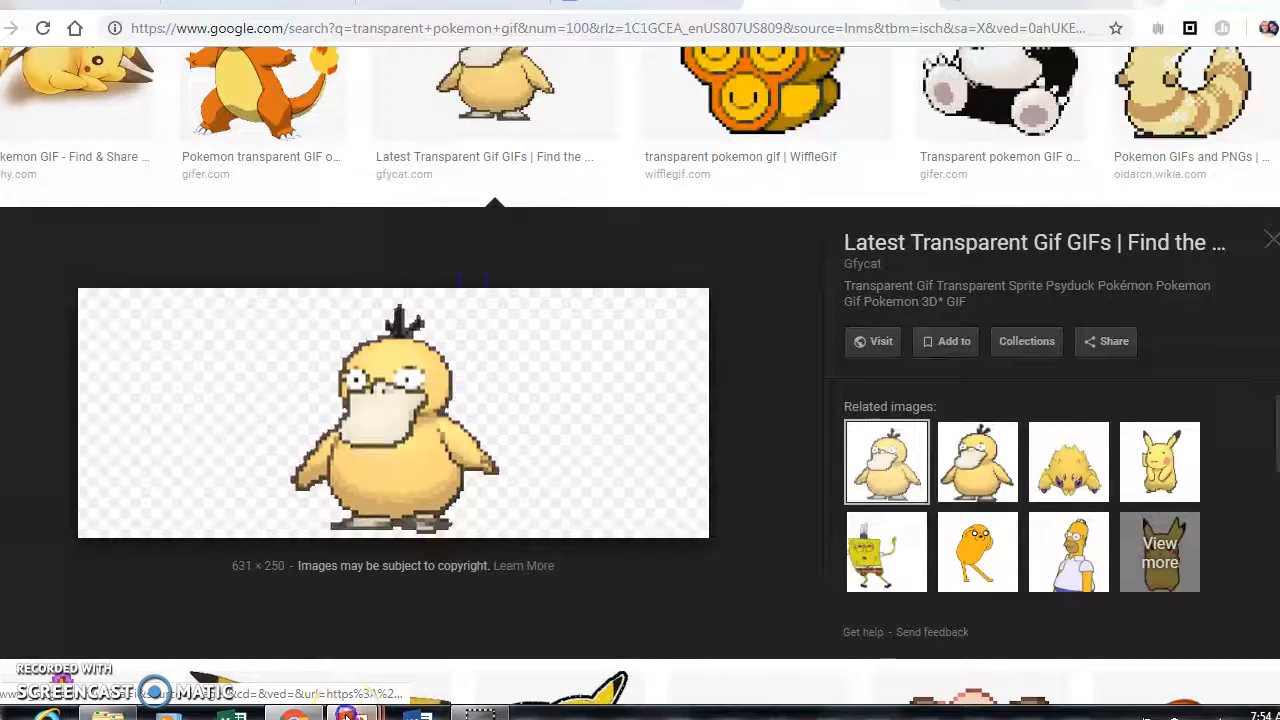
Step: Paste the Psyduck GIF onto the gym slide in Presentation2 and place it above the leftmost doors, beside the tree mural
mouse_move(352, 712)
left_click(551, 601)
right_click(468, 456)
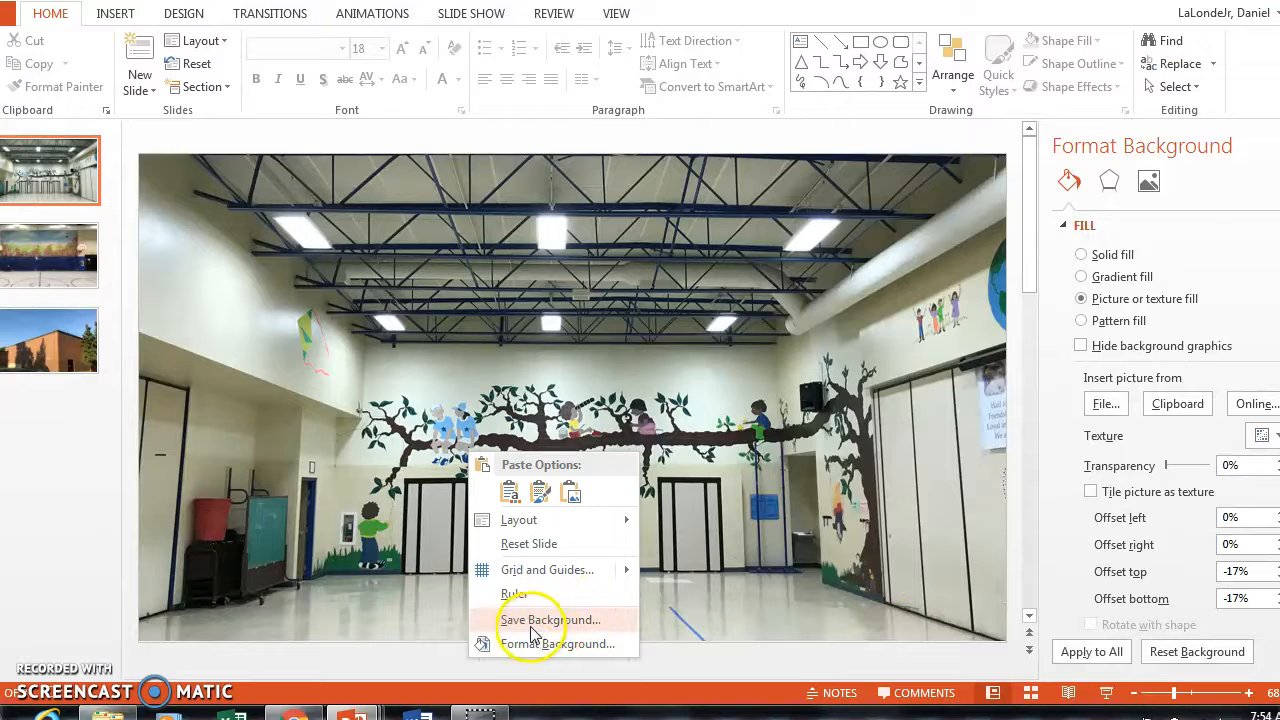
left_click(504, 495)
left_click(374, 262)
left_click_drag(374, 262, 431, 454)
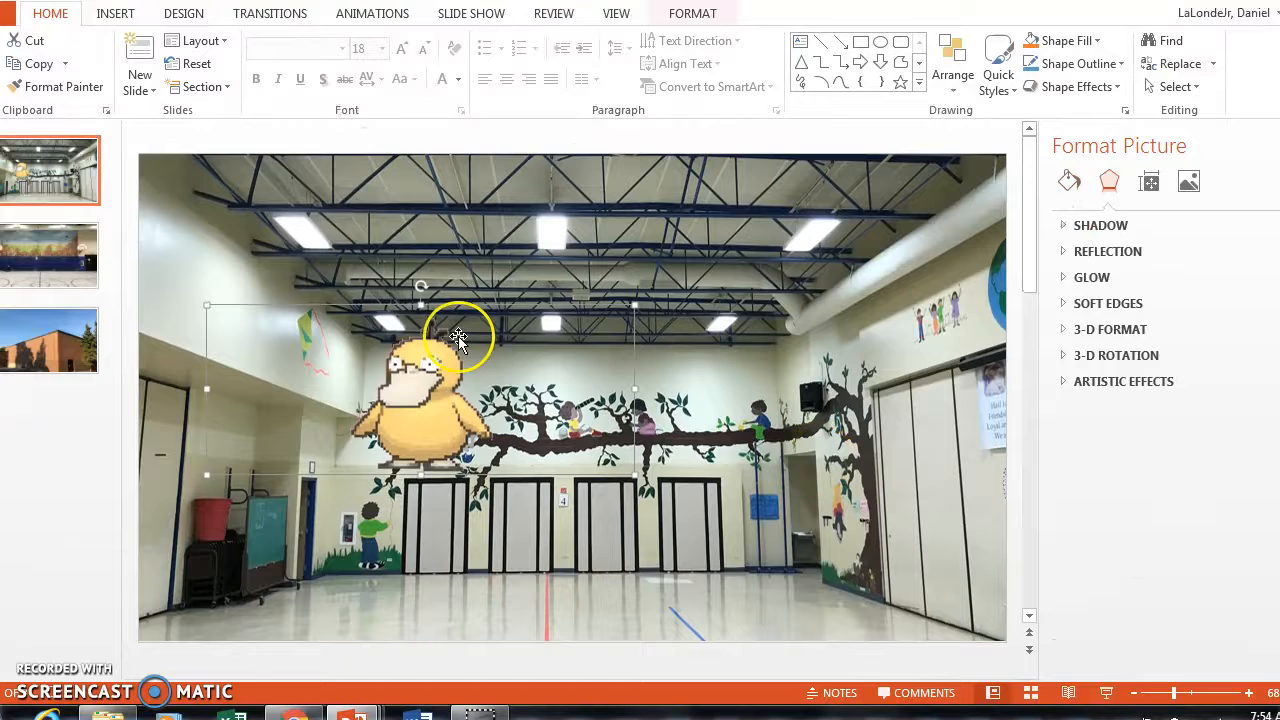
Step: Switch back to the Chrome image results and copy the three-faced bee Pokemon GIF from WiffleGif
left_click(292, 712)
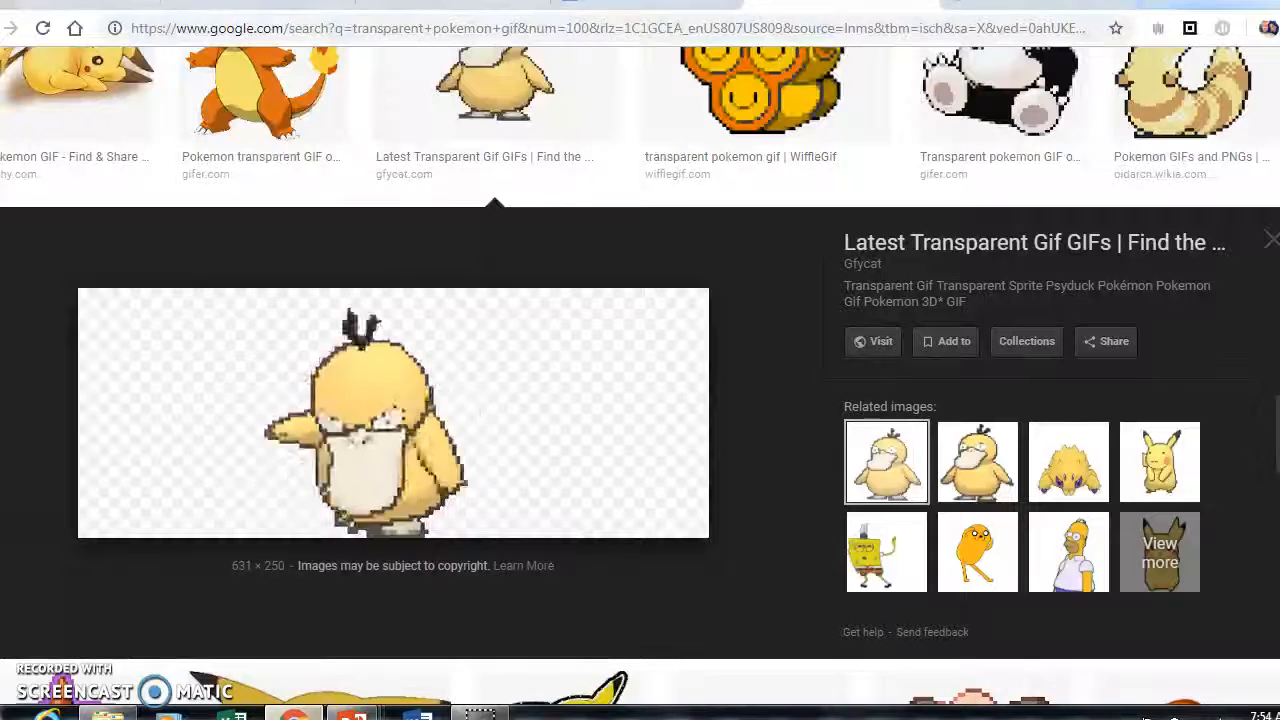
left_click(752, 122)
right_click(402, 466)
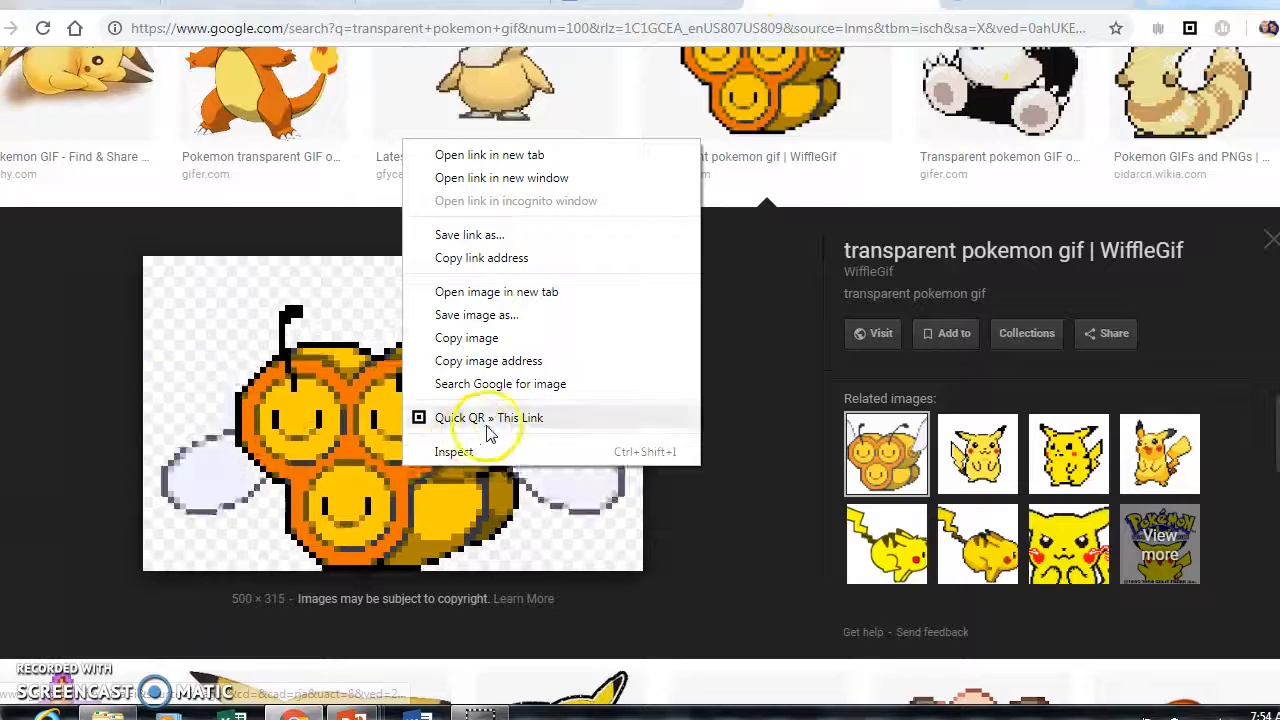
left_click(486, 338)
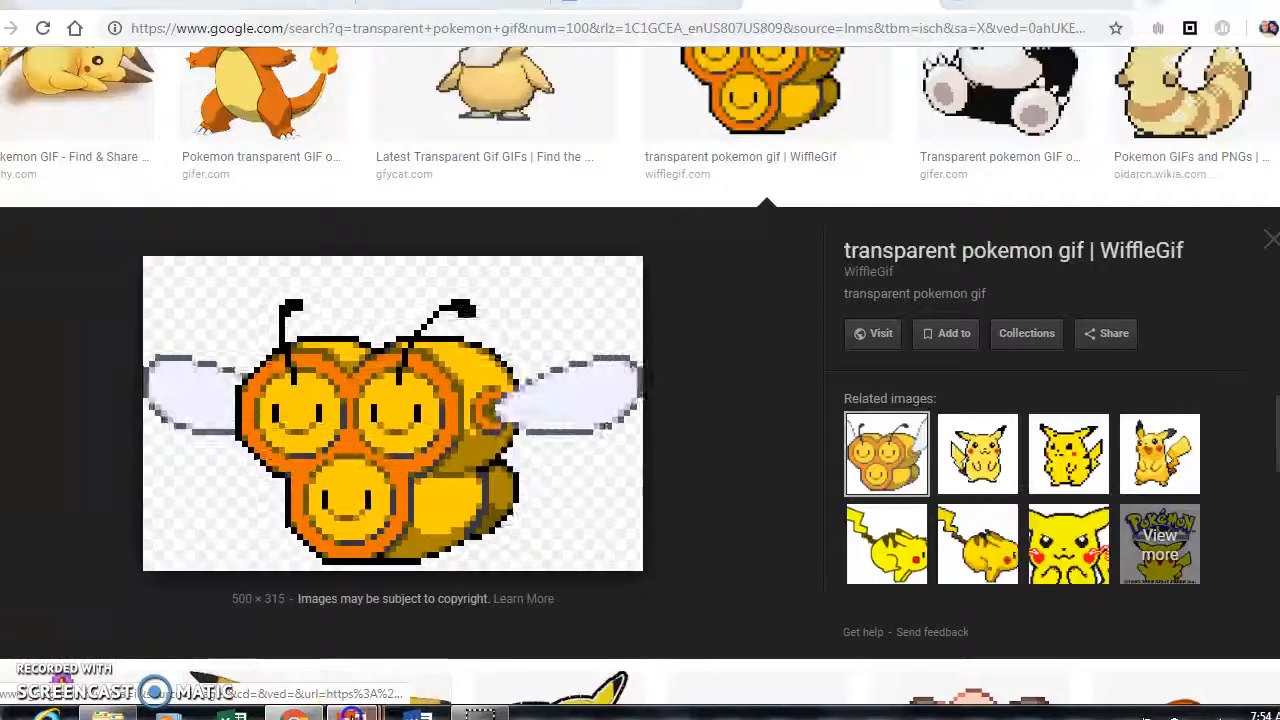
Step: Paste the bee GIF onto the gym slide in Presentation2 and place it at the slide's upper right, near the ceiling pipe
mouse_move(352, 712)
left_click(546, 611)
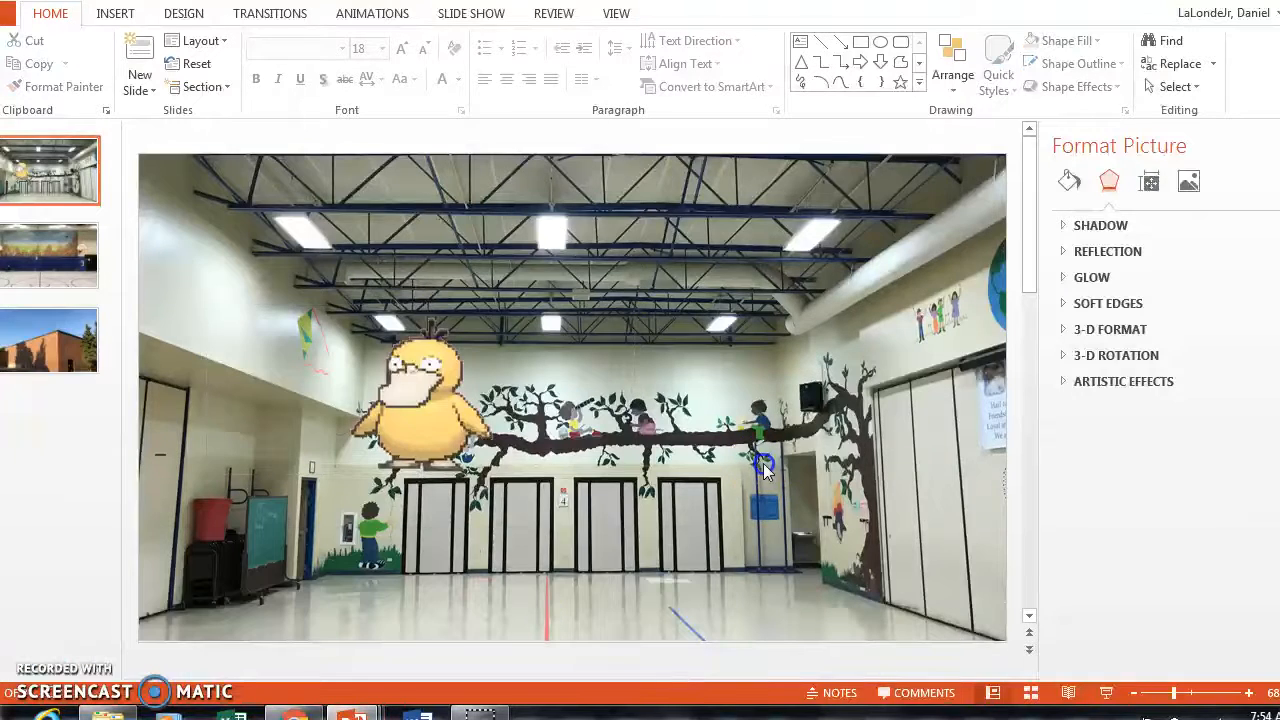
left_click(763, 463)
key("ctrl+v")
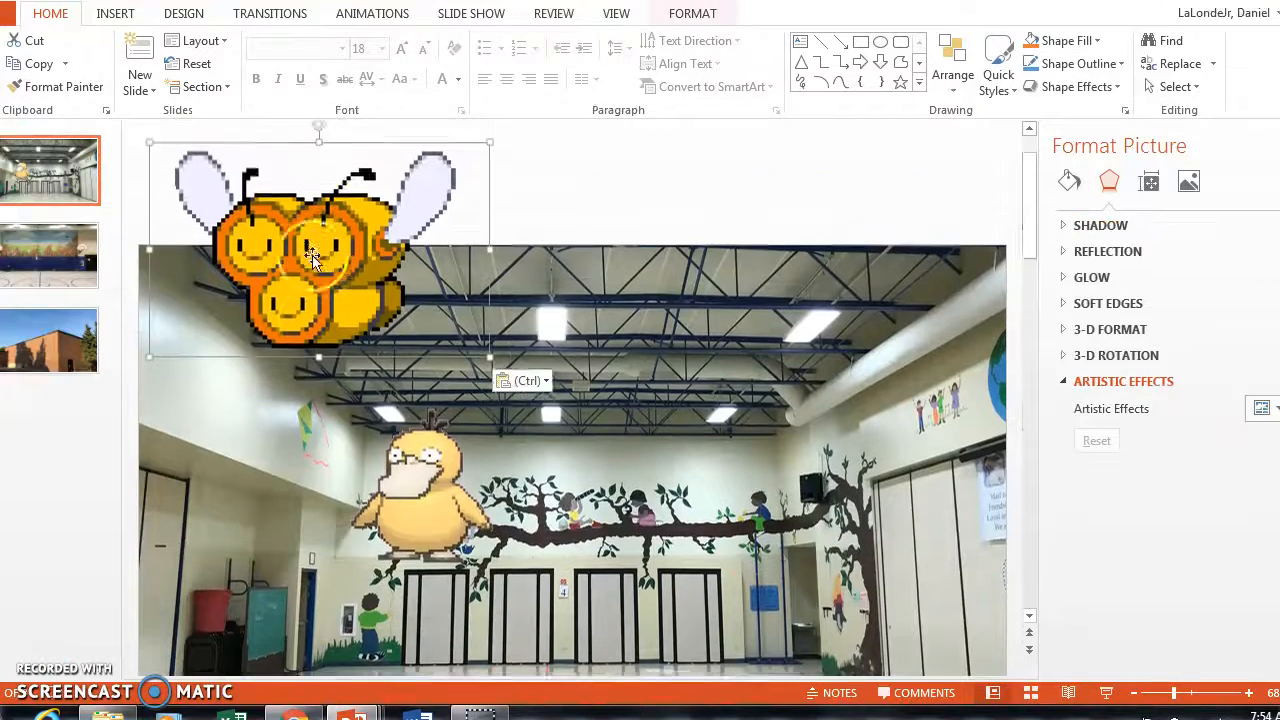
left_click_drag(313, 257, 783, 400)
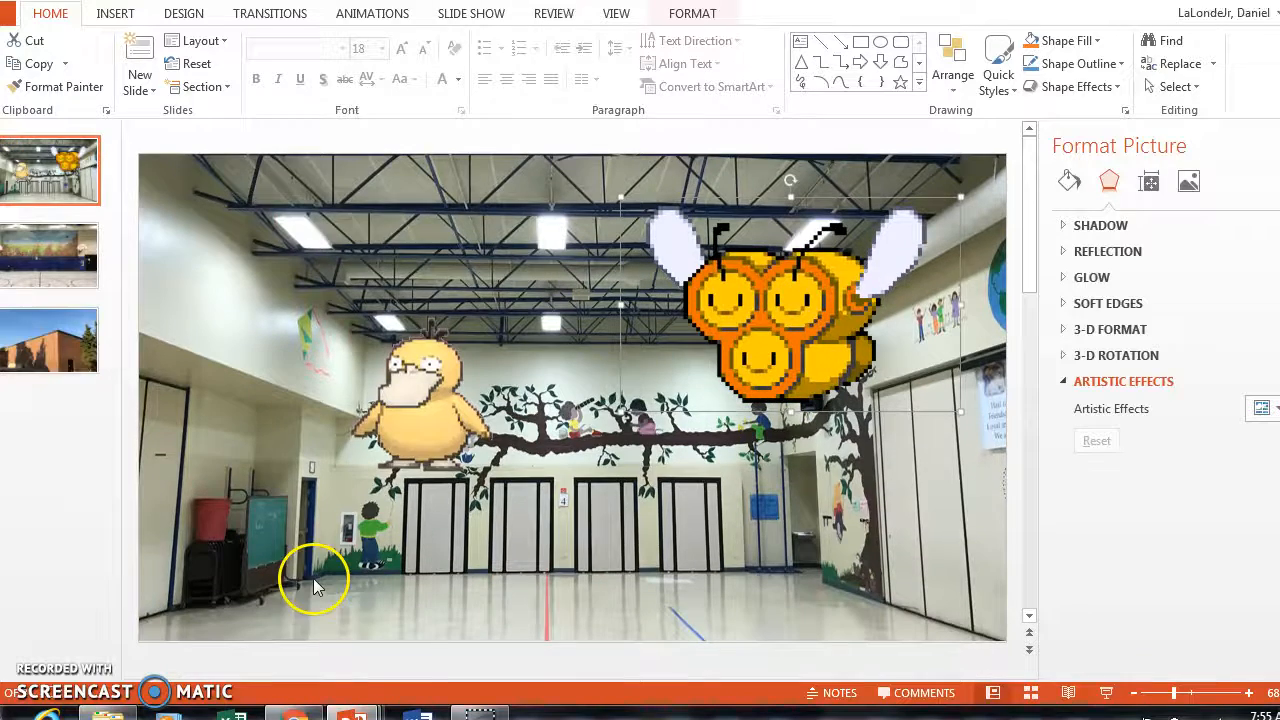
Step: Switch back to the Chrome image results and copy the waving Pikachu GIF from gifer.com
left_click(294, 712)
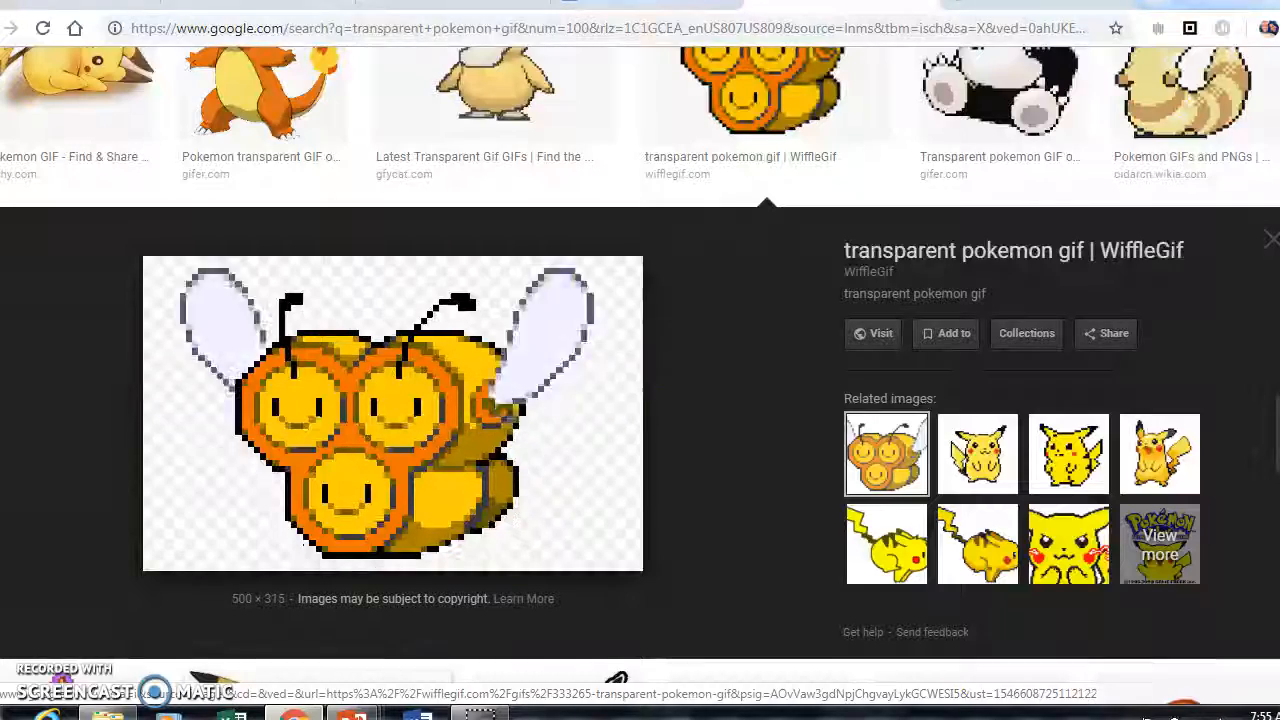
scroll(658, 380, "down", 5)
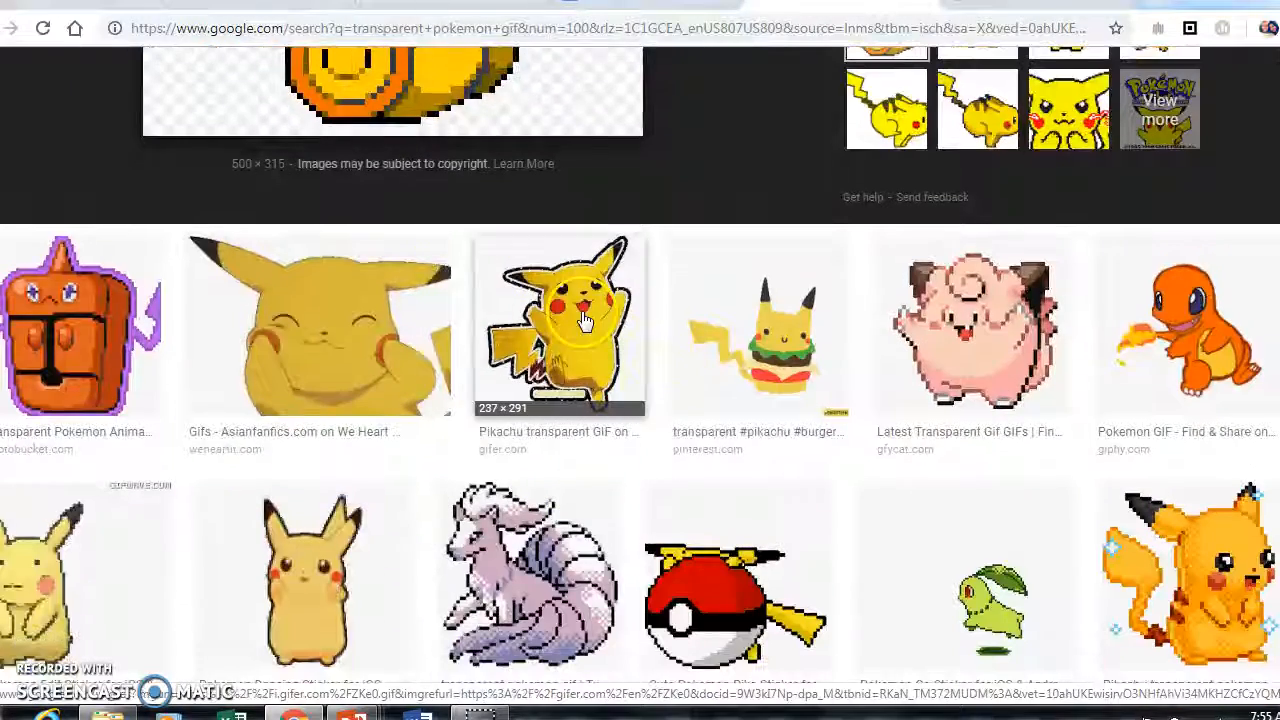
left_click(583, 325)
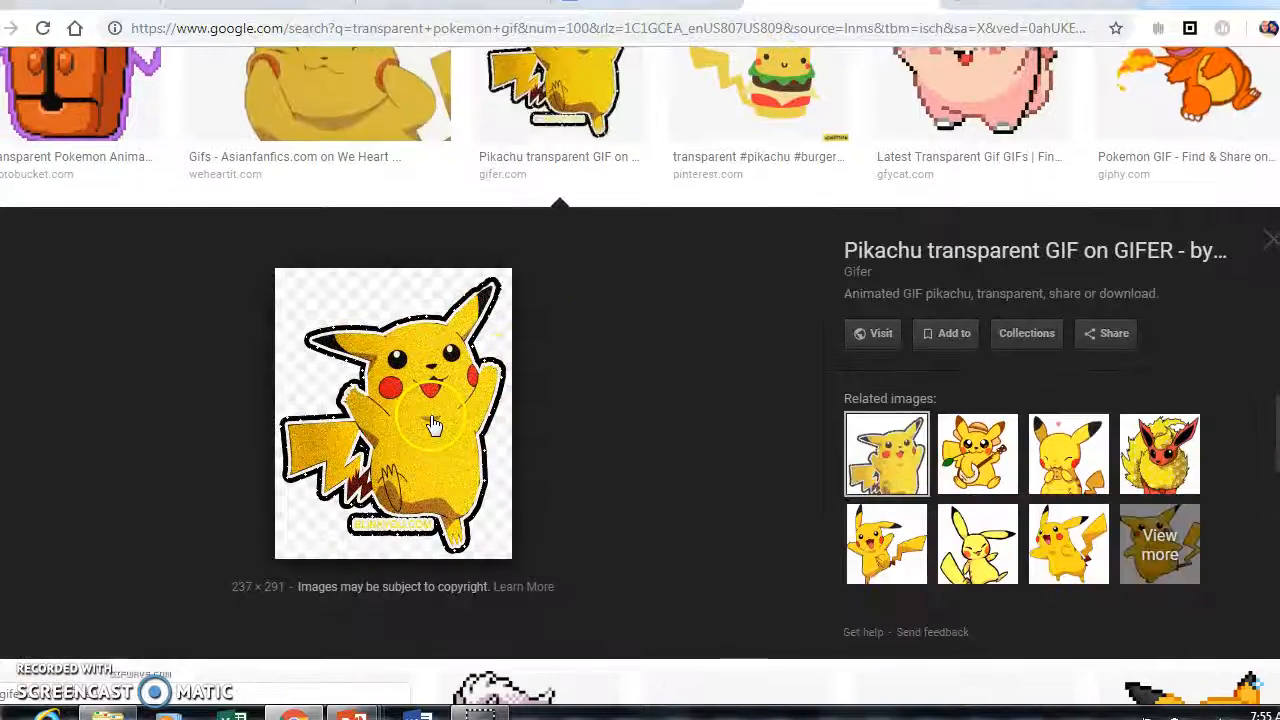
right_click(433, 422)
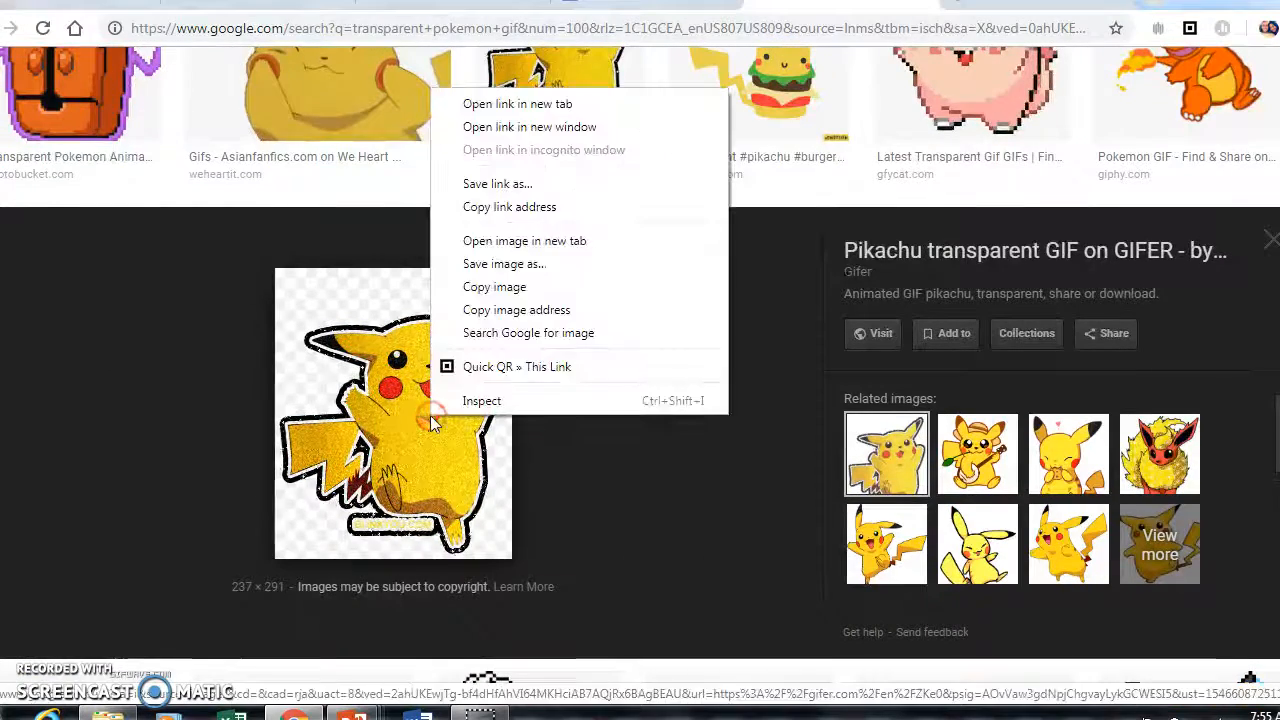
left_click(490, 287)
Step: Paste the Pikachu GIF onto the gym slide in PowerPoint and place it in front of the middle doors
mouse_move(352, 712)
left_click(499, 616)
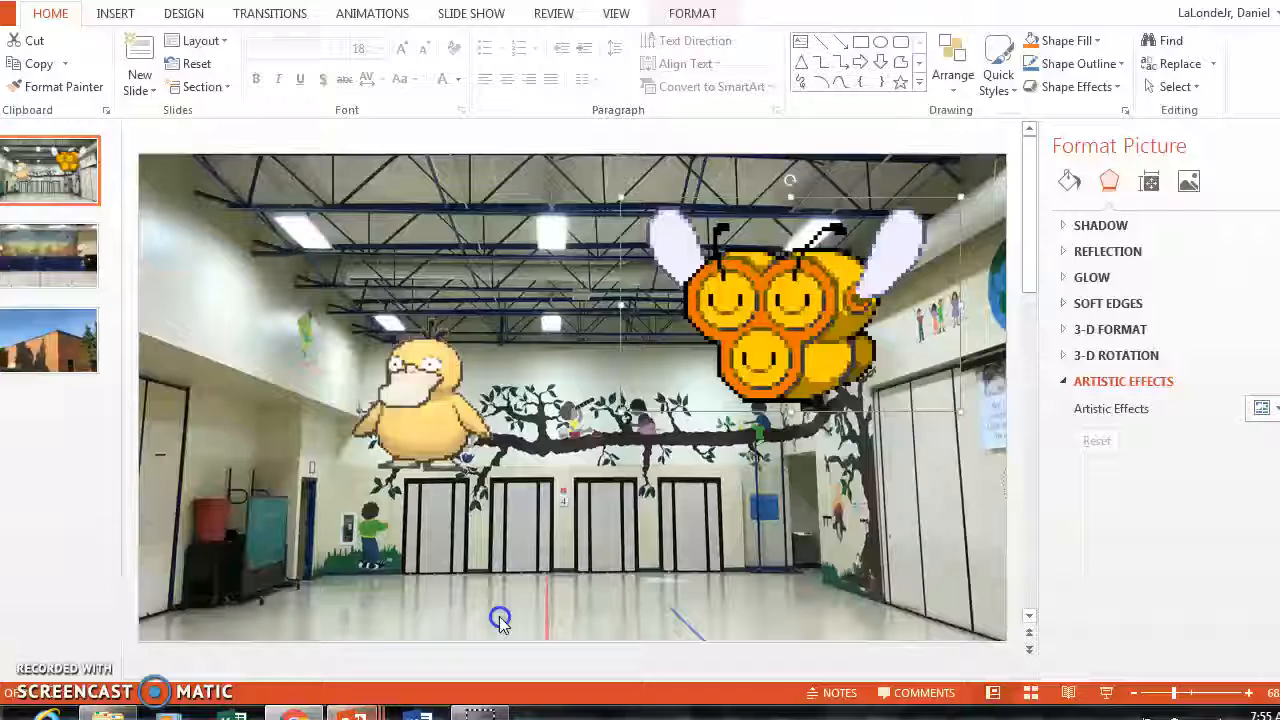
left_click(594, 554)
key("ctrl+v")
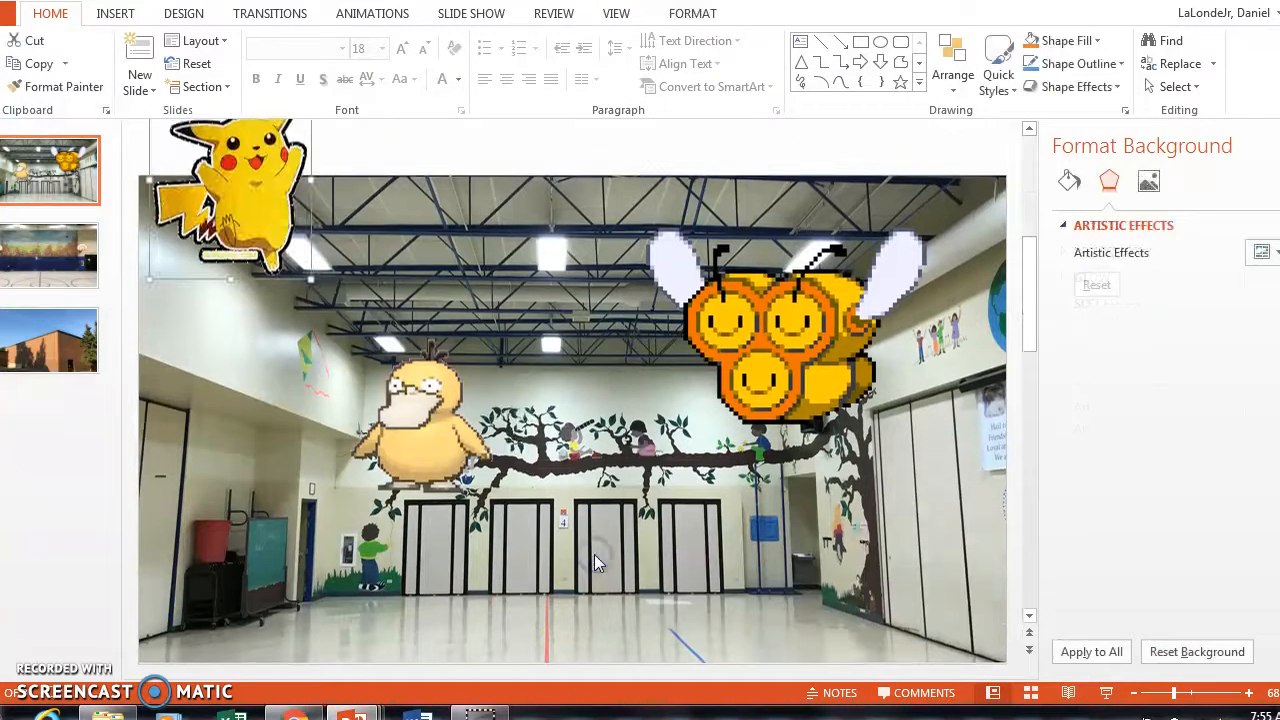
scroll(391, 303, "up", 1)
left_click_drag(235, 225, 617, 571)
scroll(865, 478, "down", 2)
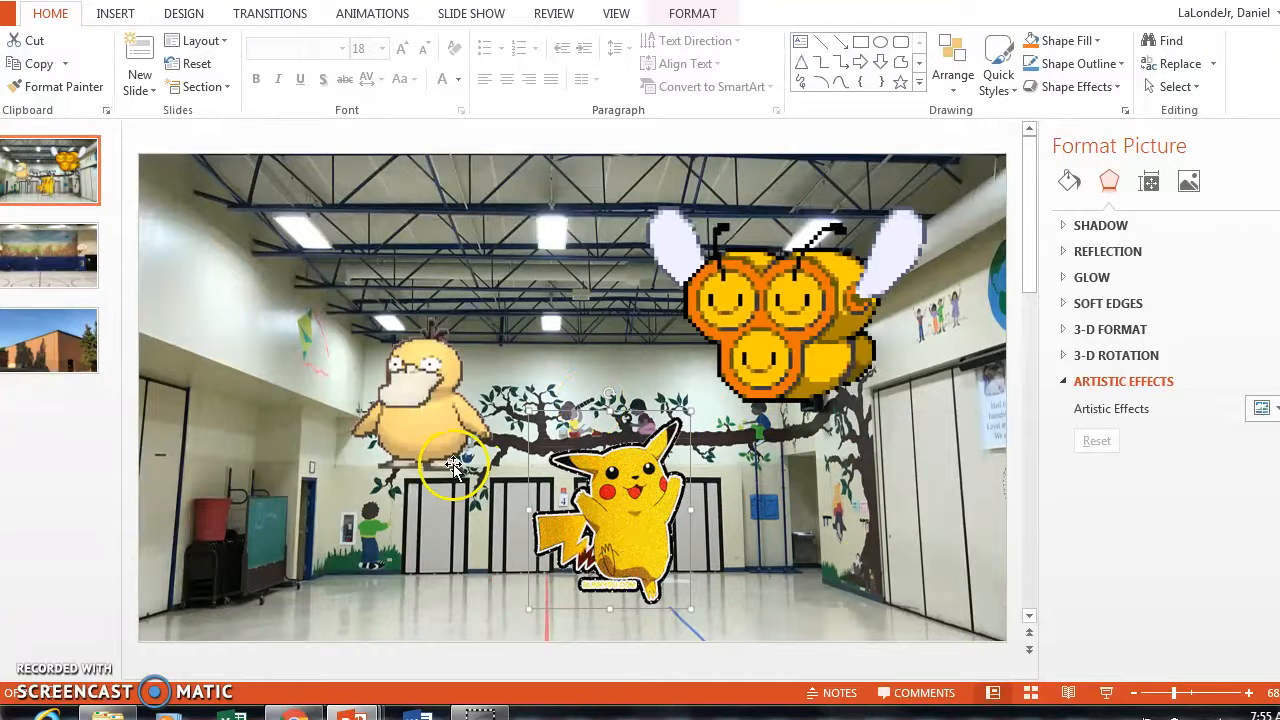
Step: Move Psyduck up to the ceiling beams above the tree mural and shift Pikachu left along the gym doors
left_click_drag(425, 435, 390, 340)
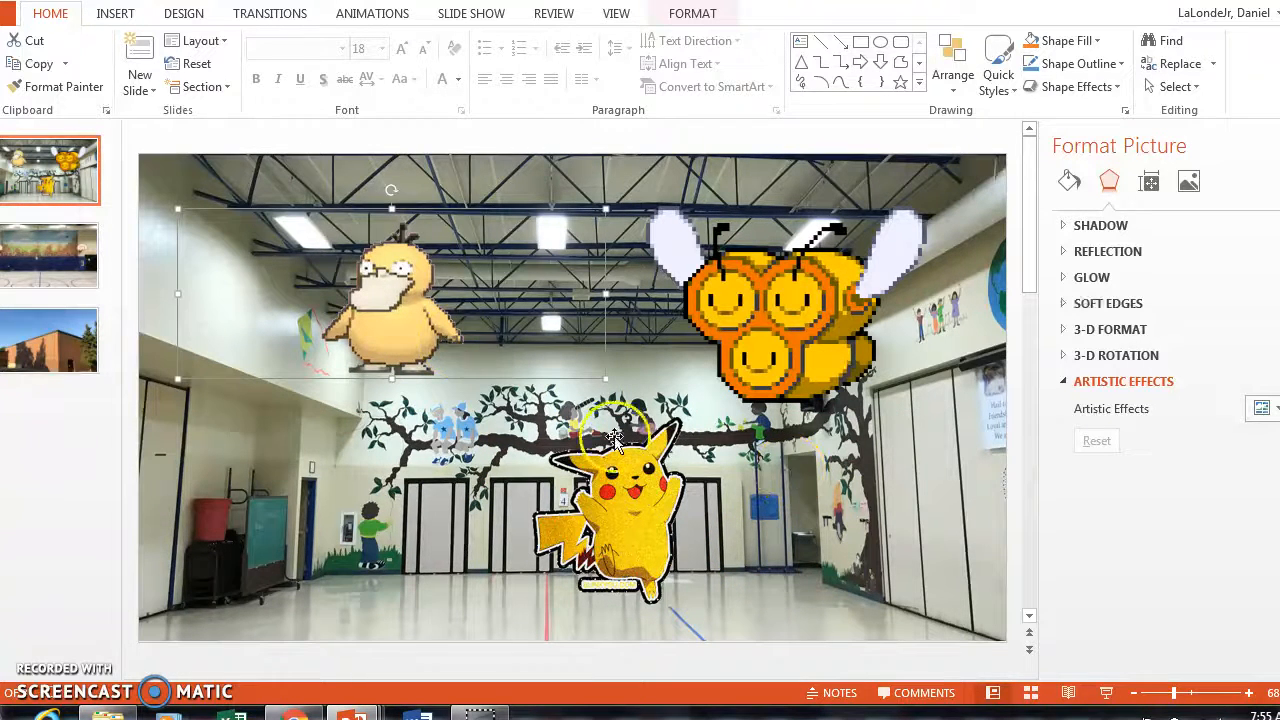
left_click_drag(615, 517, 496, 527)
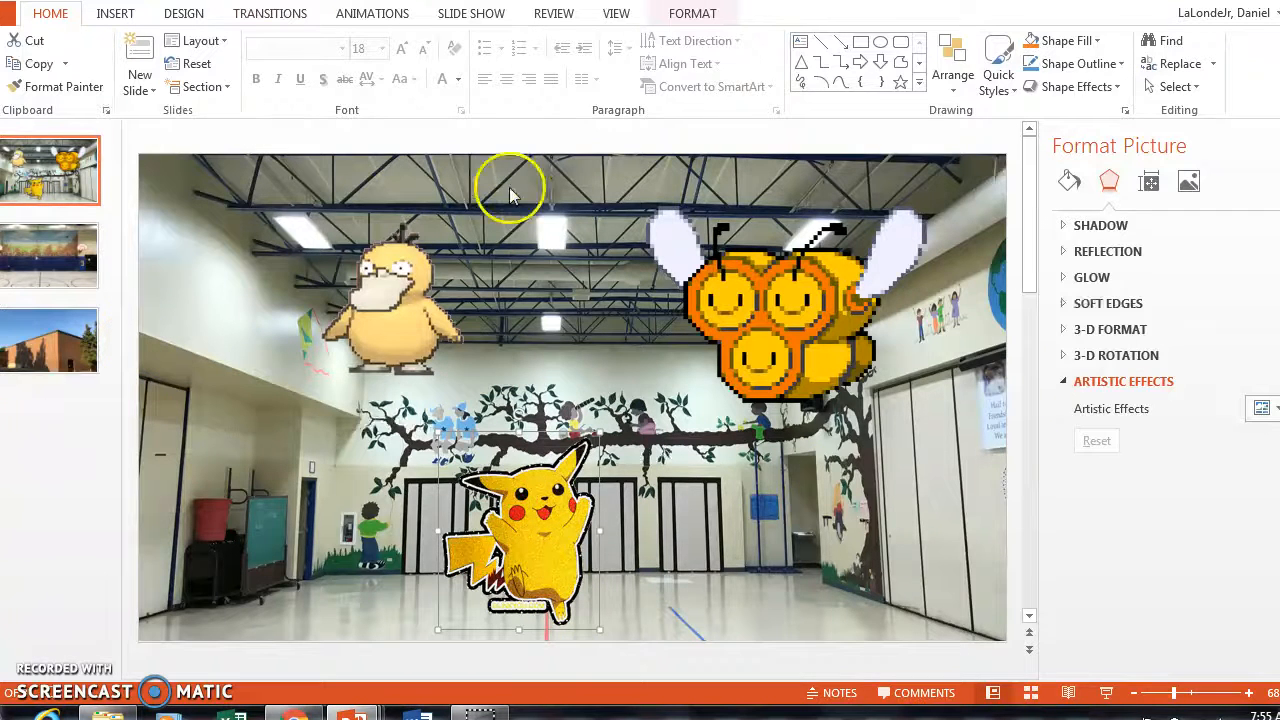
Step: Play the slide show from the beginning to check the animated GIFs on the gym slide, and exit it
left_click(470, 18)
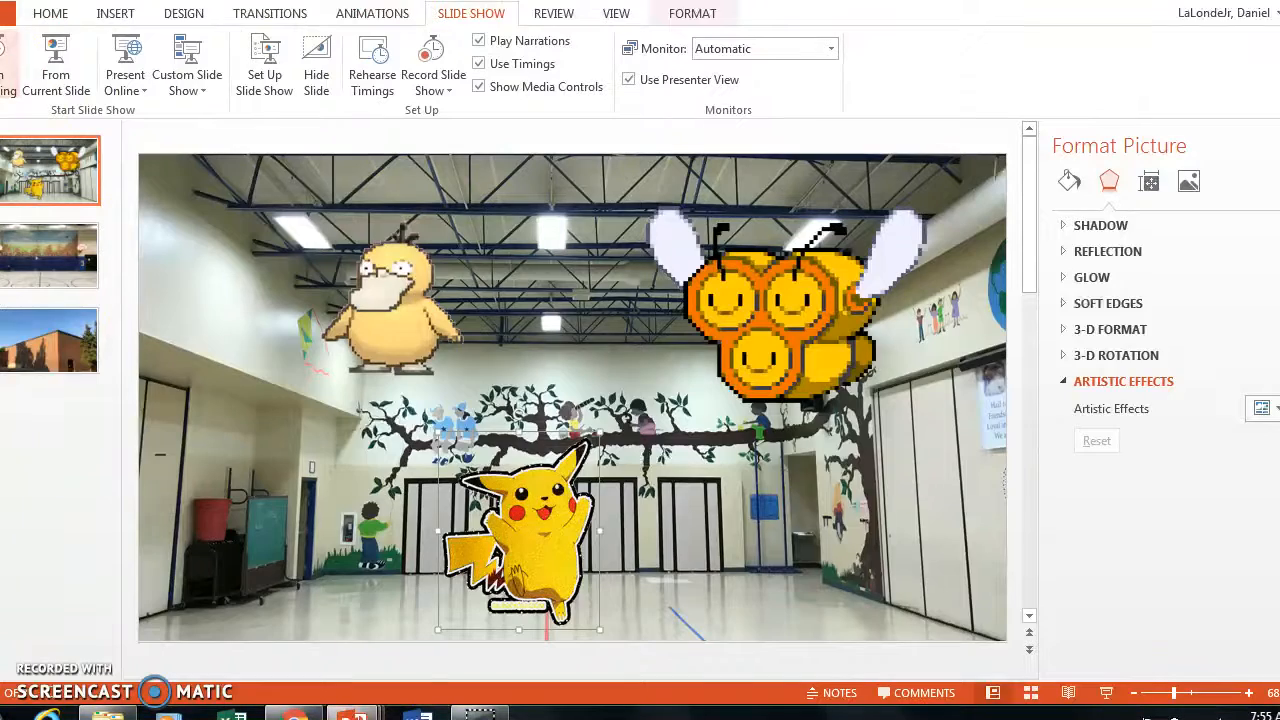
left_click(4, 66)
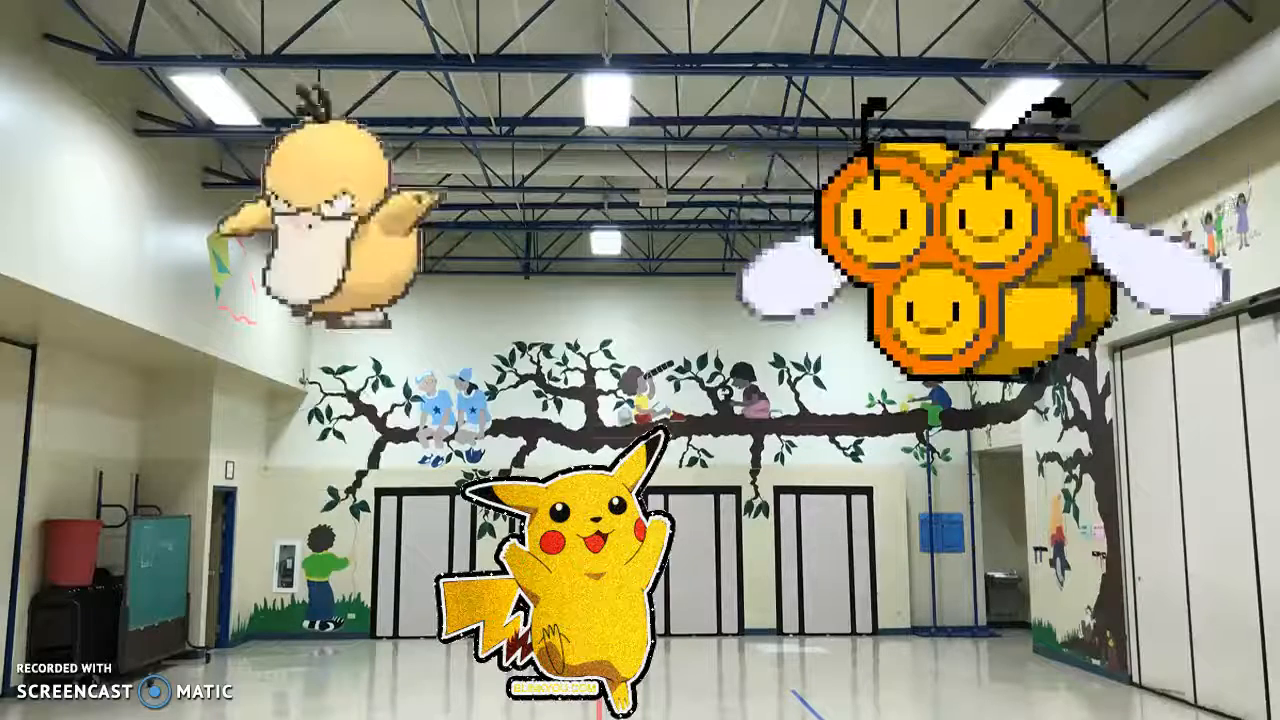
key("Escape")
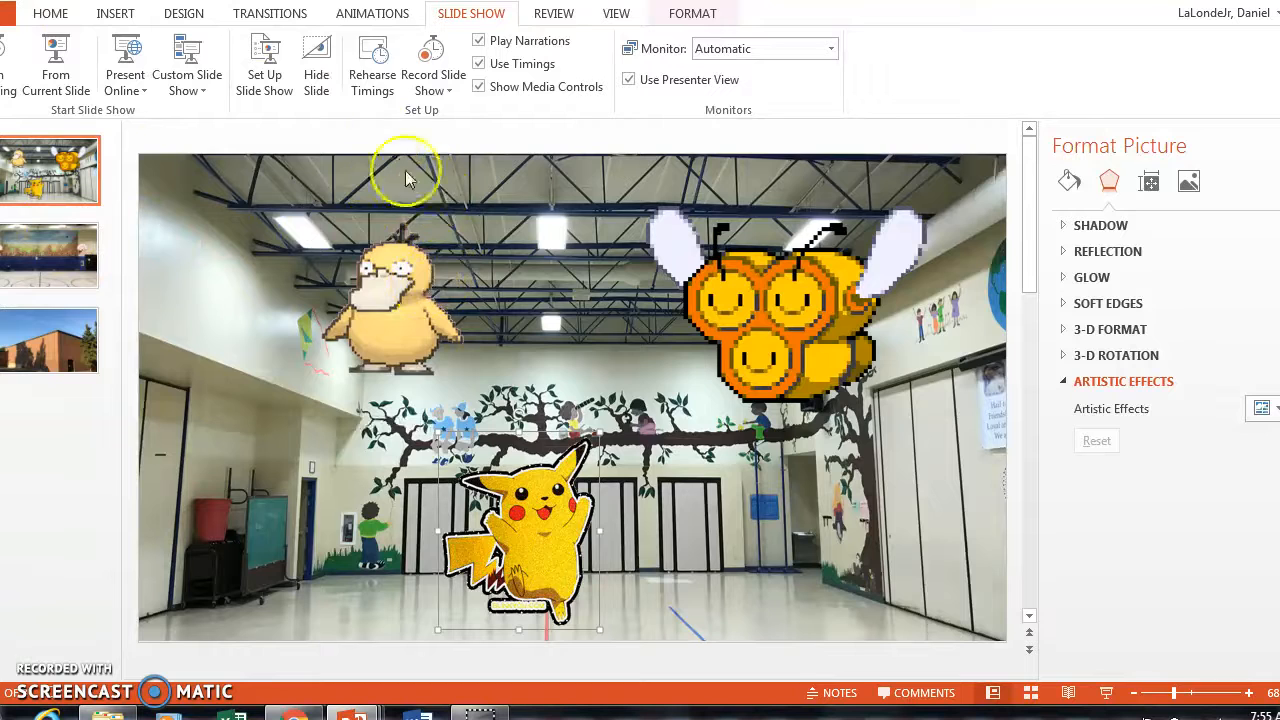
Step: Nudge Psyduck slightly up and left on the gym slide and add a Bounce entrance animation to it
left_click(395, 262)
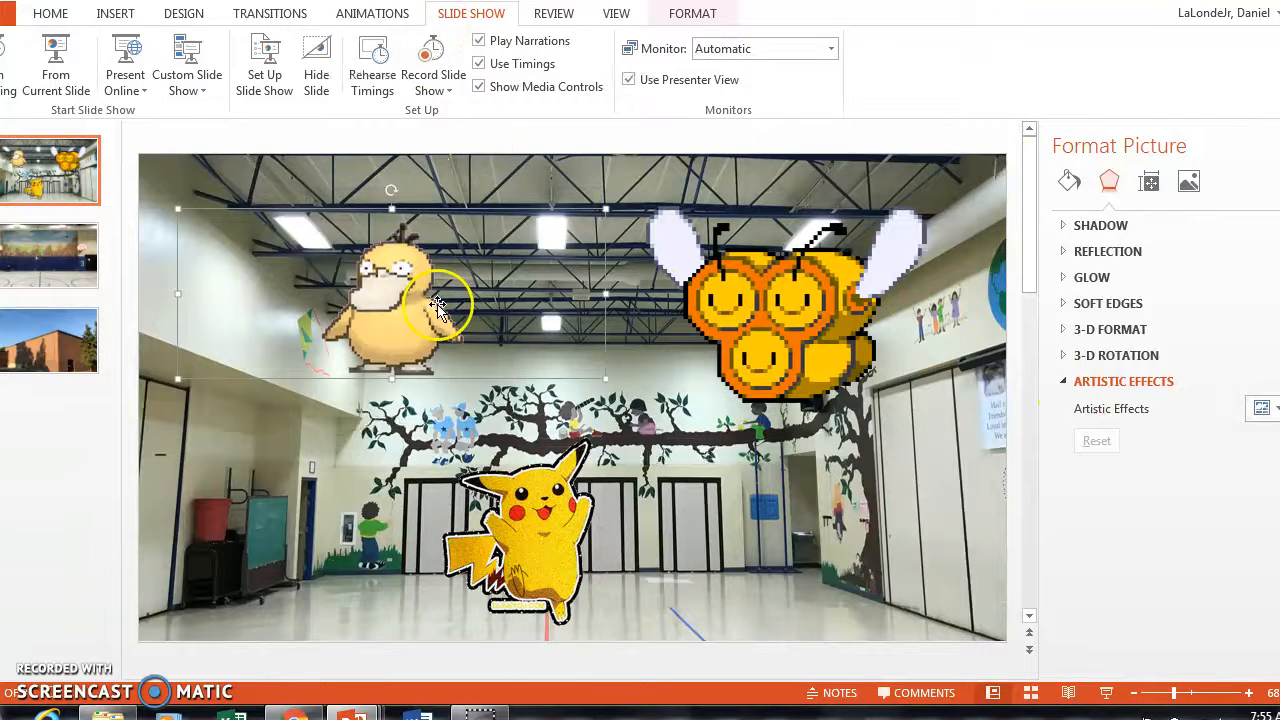
left_click_drag(383, 313, 358, 309)
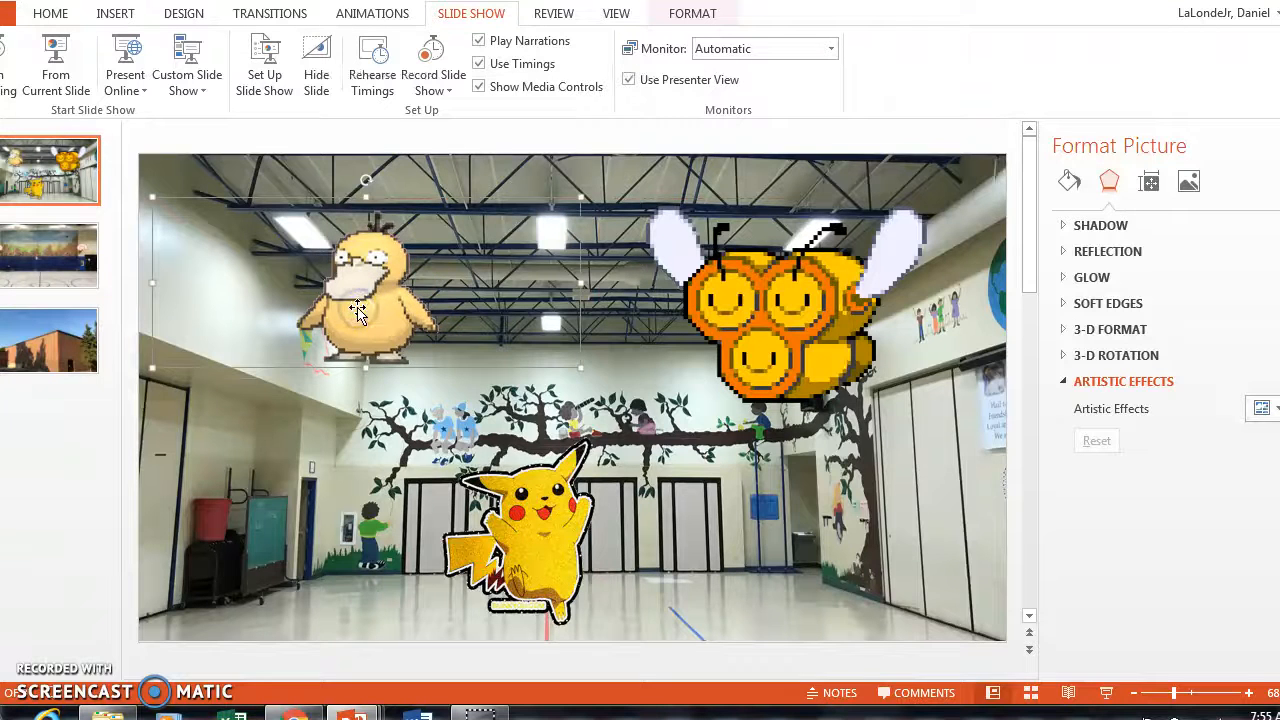
left_click(372, 13)
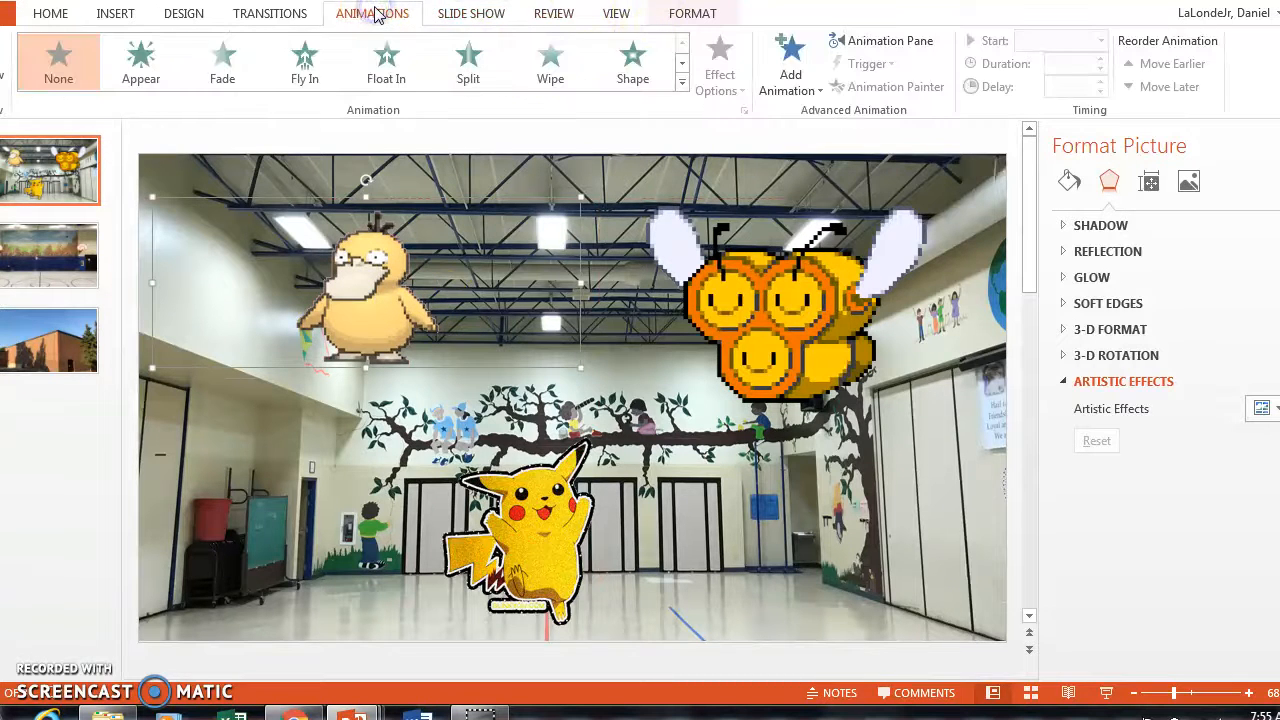
left_click(790, 80)
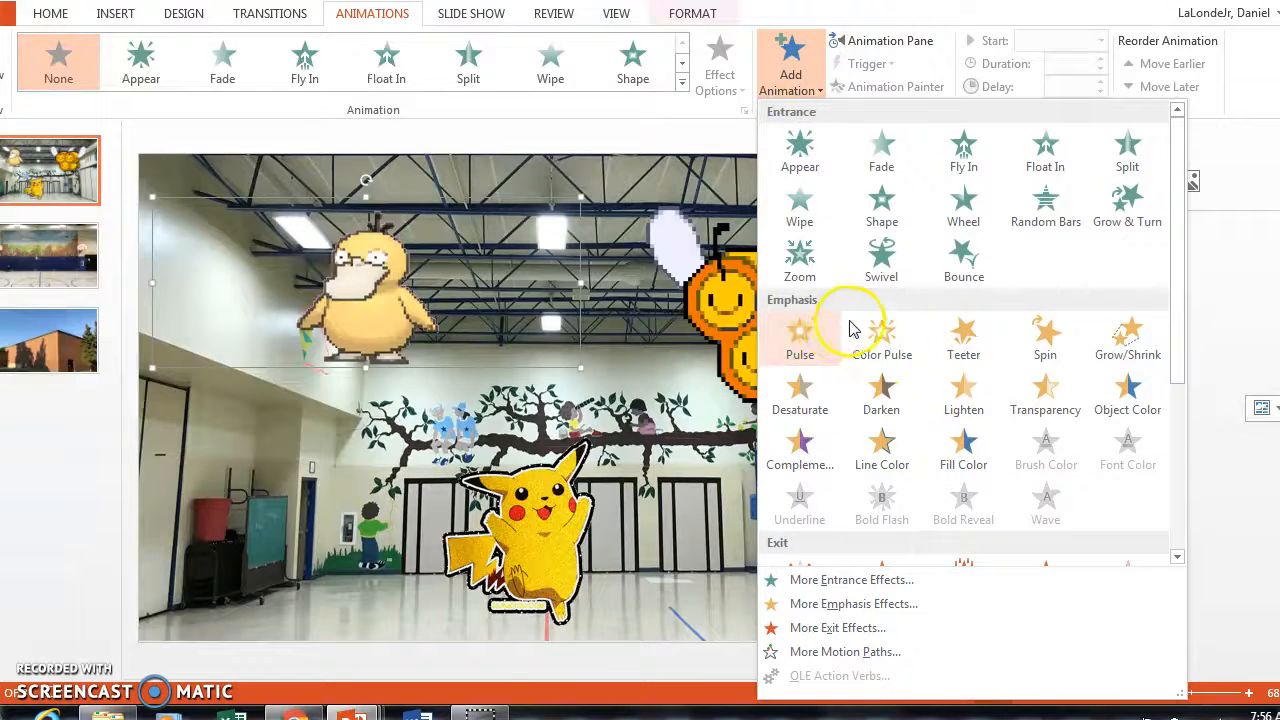
scroll(858, 384, "down", 5)
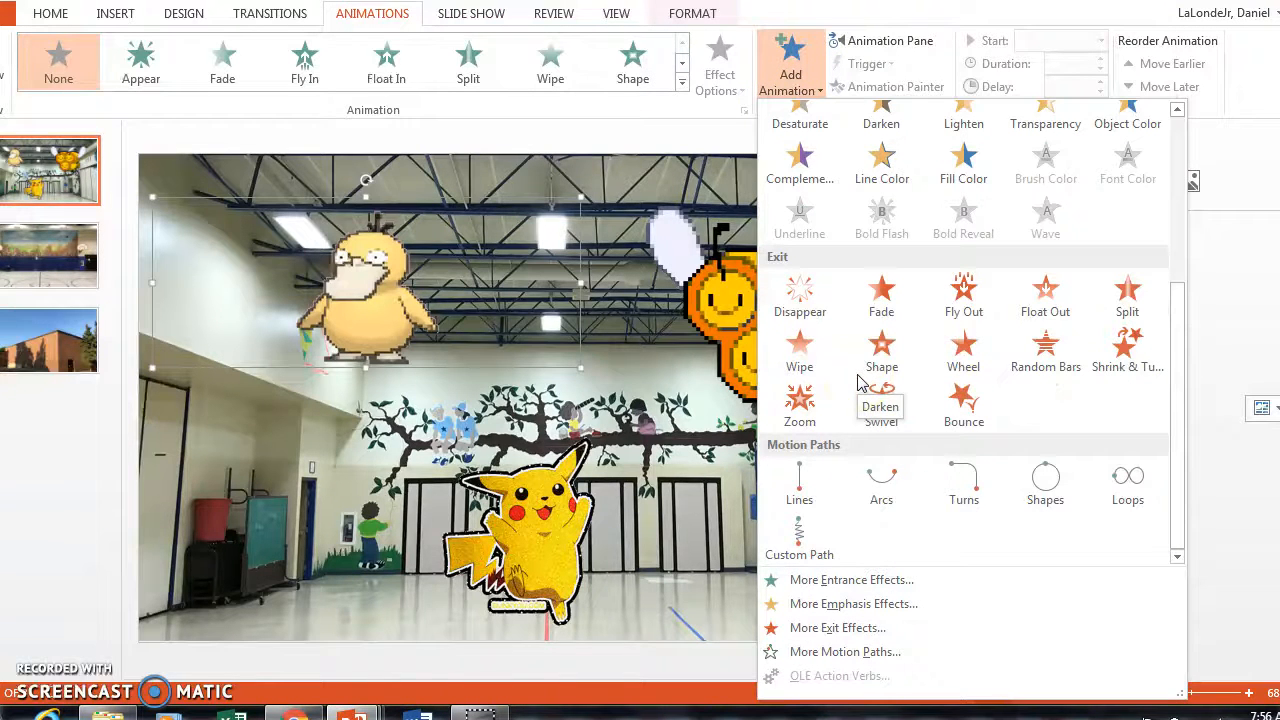
left_click(846, 357)
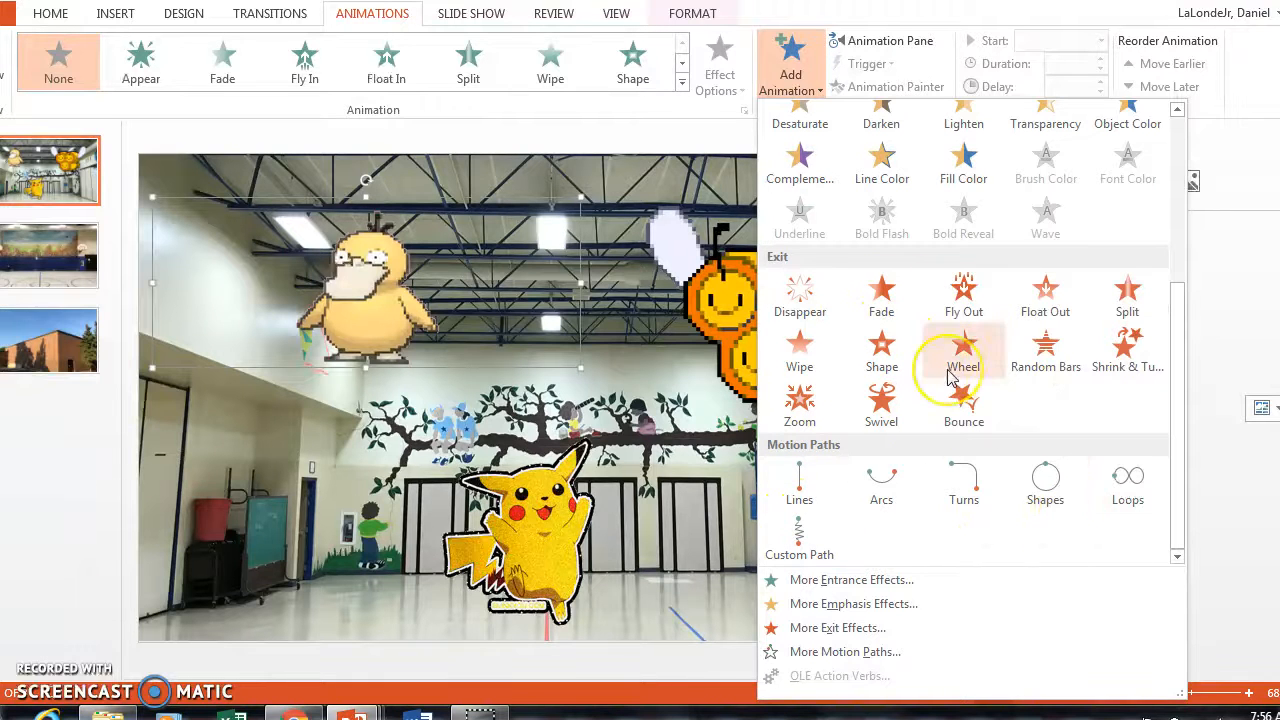
scroll(955, 380, "up", 5)
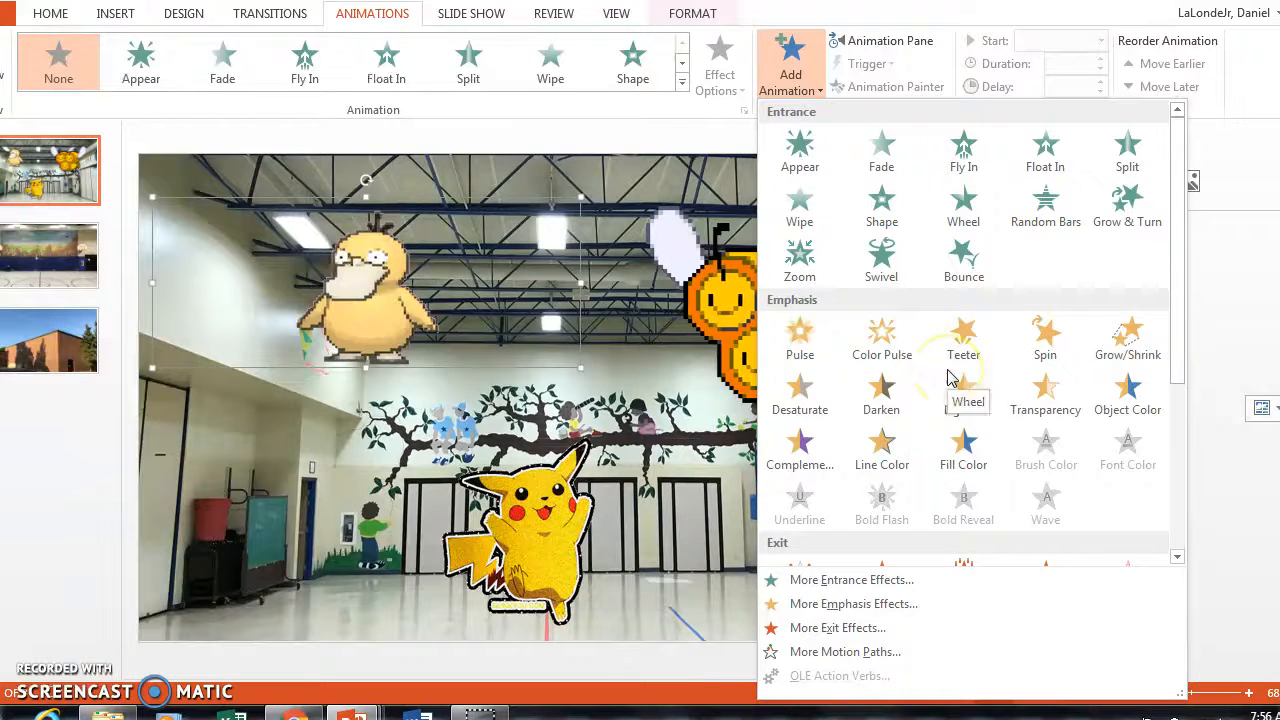
left_click(964, 262)
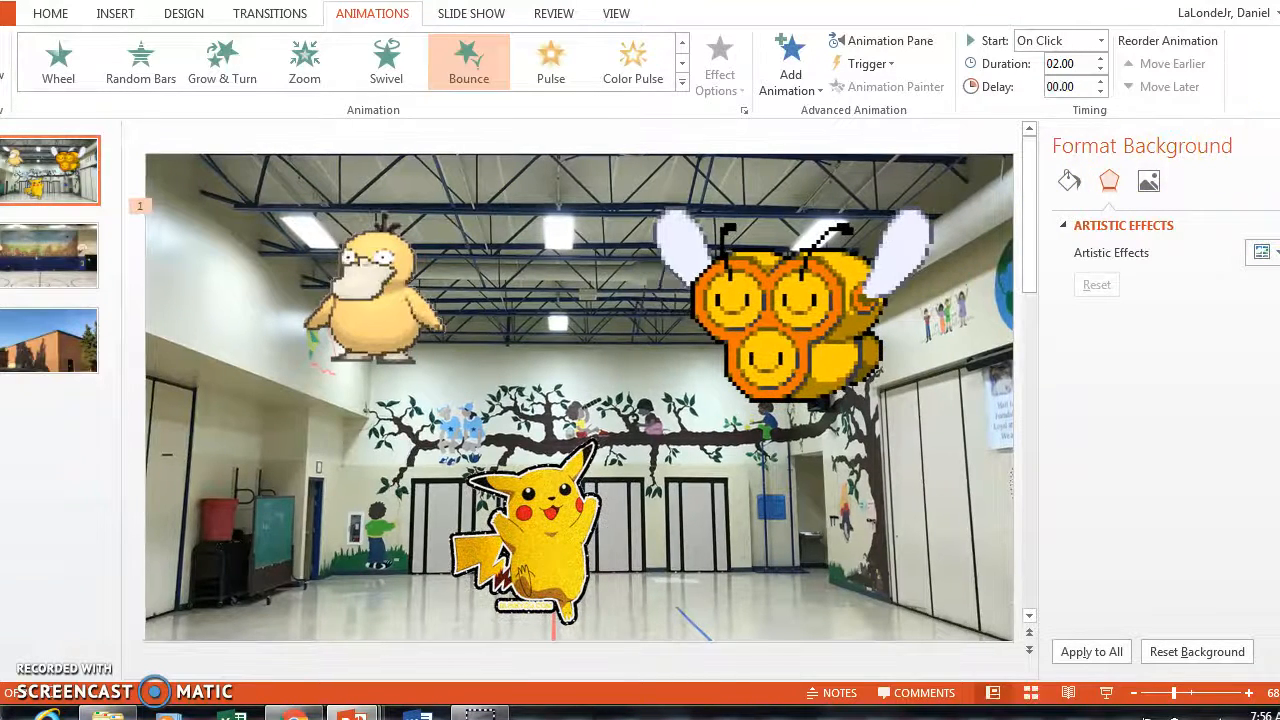
Step: Show the widened Animation Pane in place of the background formatting and set Psyduck's Bounce to start After Previous
left_click(1279, 143)
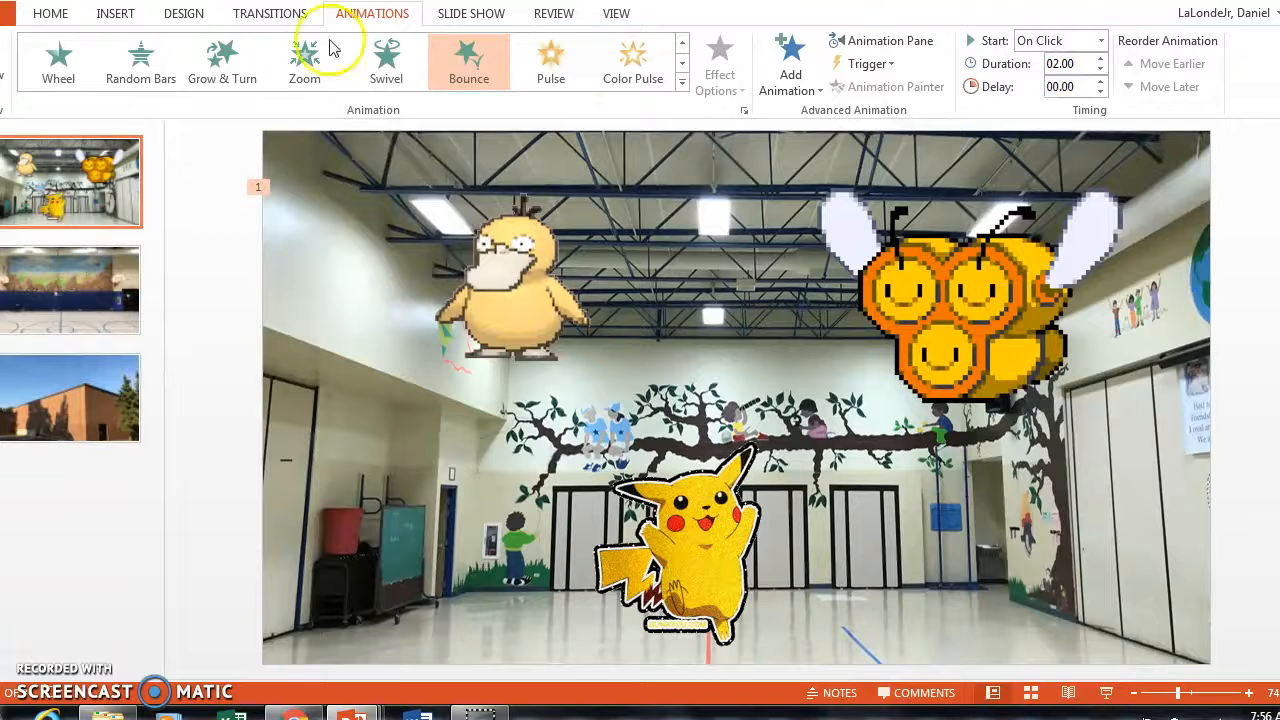
left_click(889, 42)
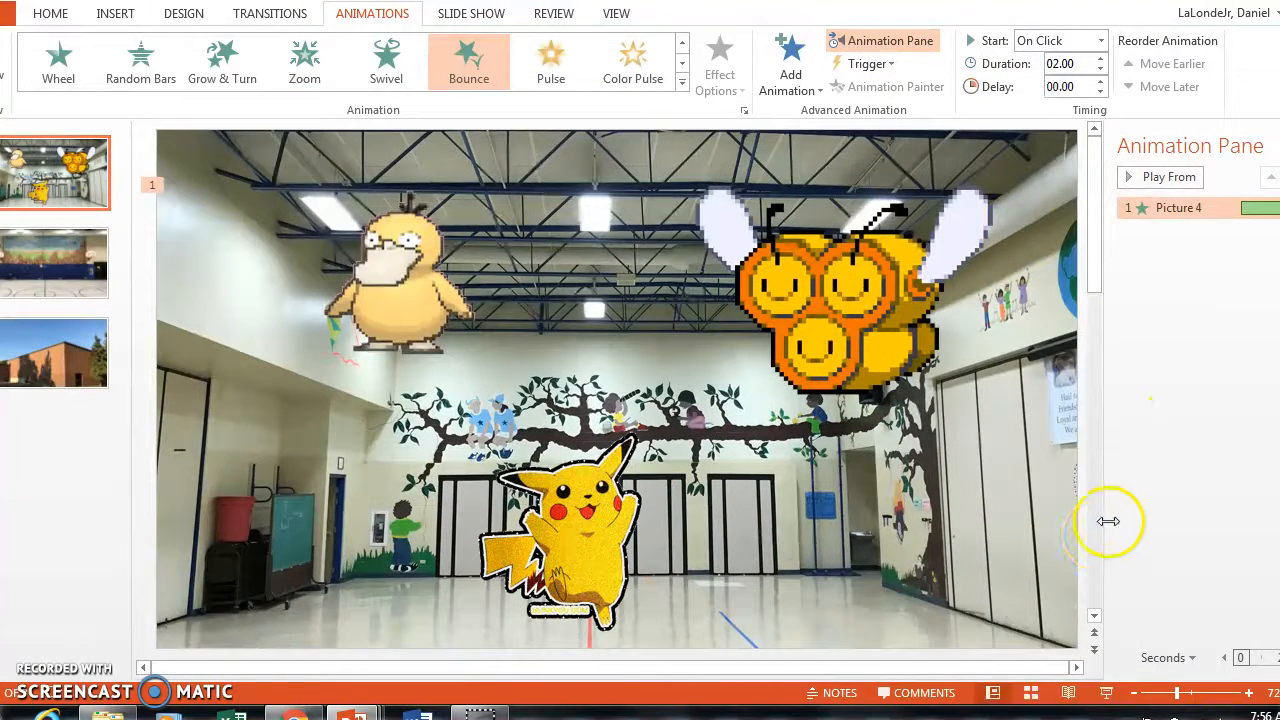
left_click_drag(903, 462, 900, 455)
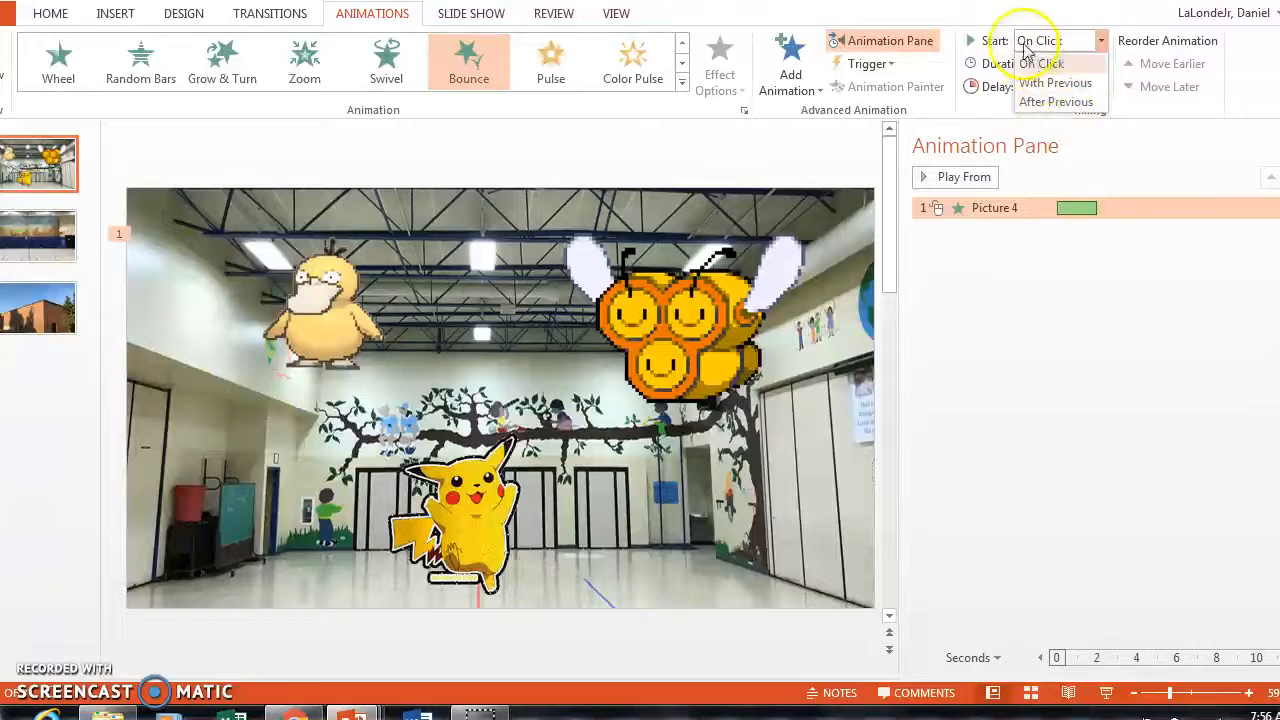
left_click(1047, 102)
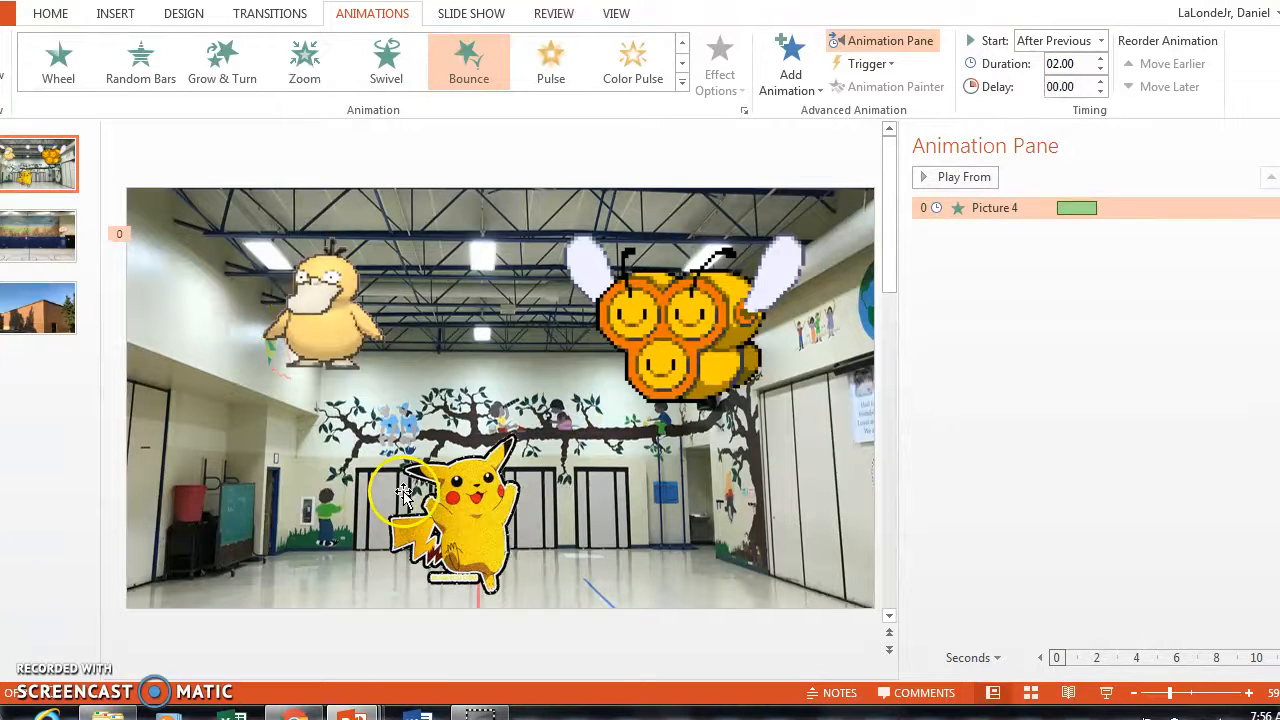
Step: Move Pikachu to the slide's lower left, in front of the green chalkboard
left_click_drag(471, 508, 297, 502)
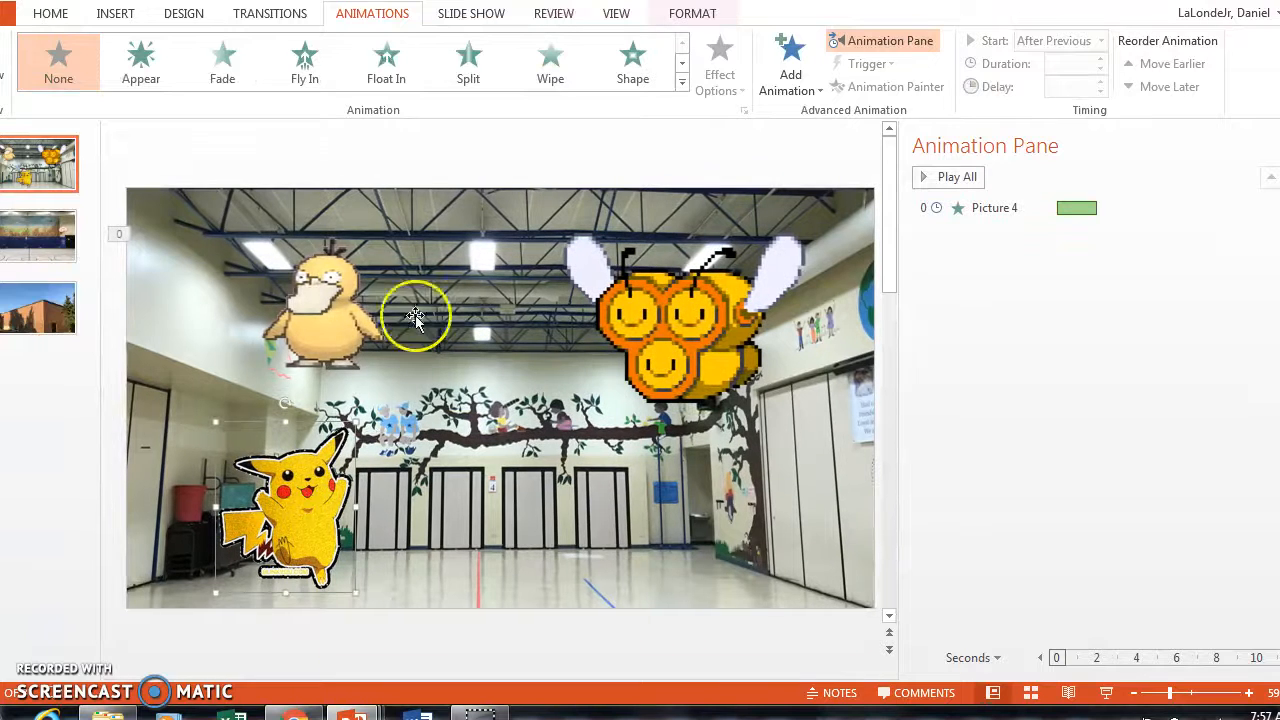
Step: Add a Spin emphasis animation to Psyduck and set it to start After Previous
left_click(346, 311)
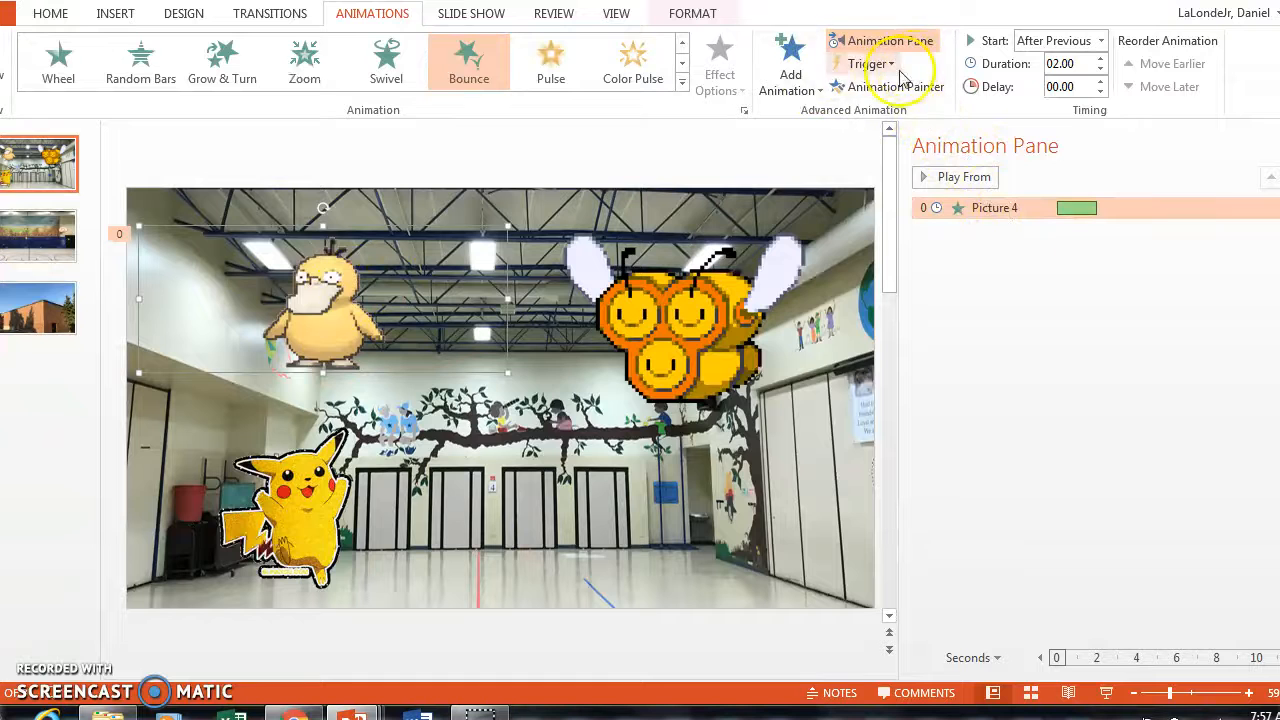
left_click(792, 60)
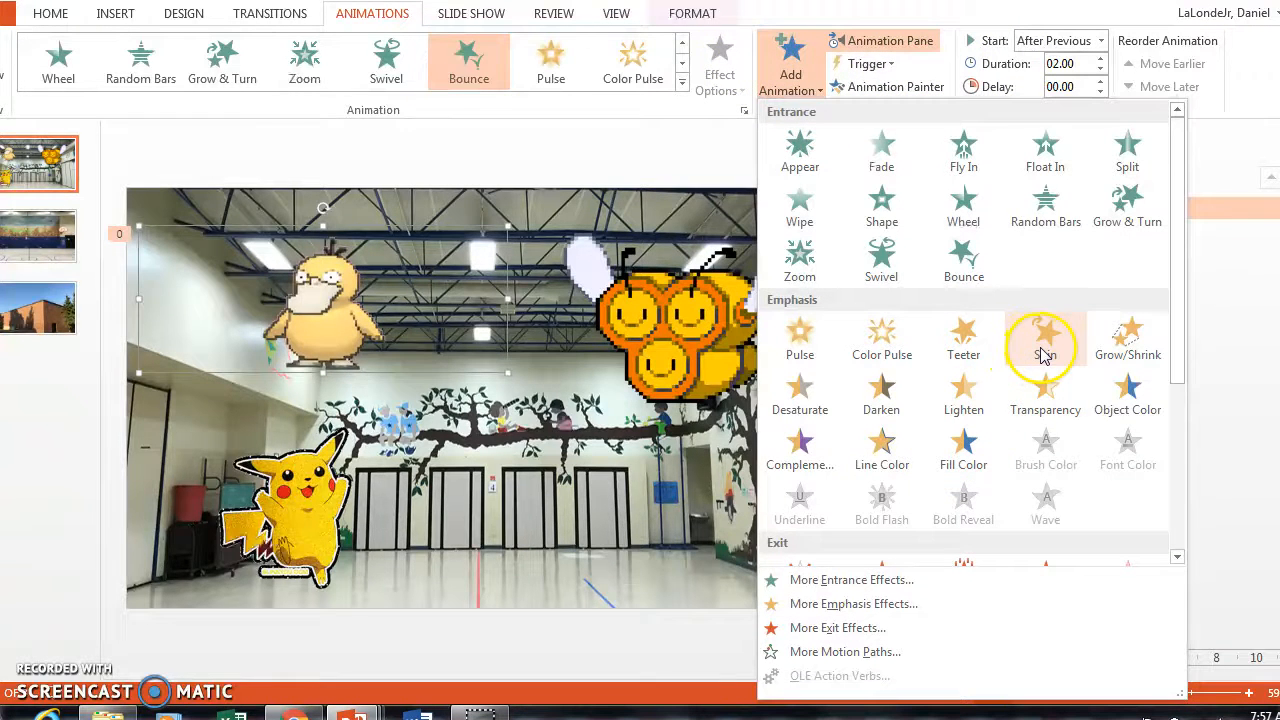
left_click(1047, 340)
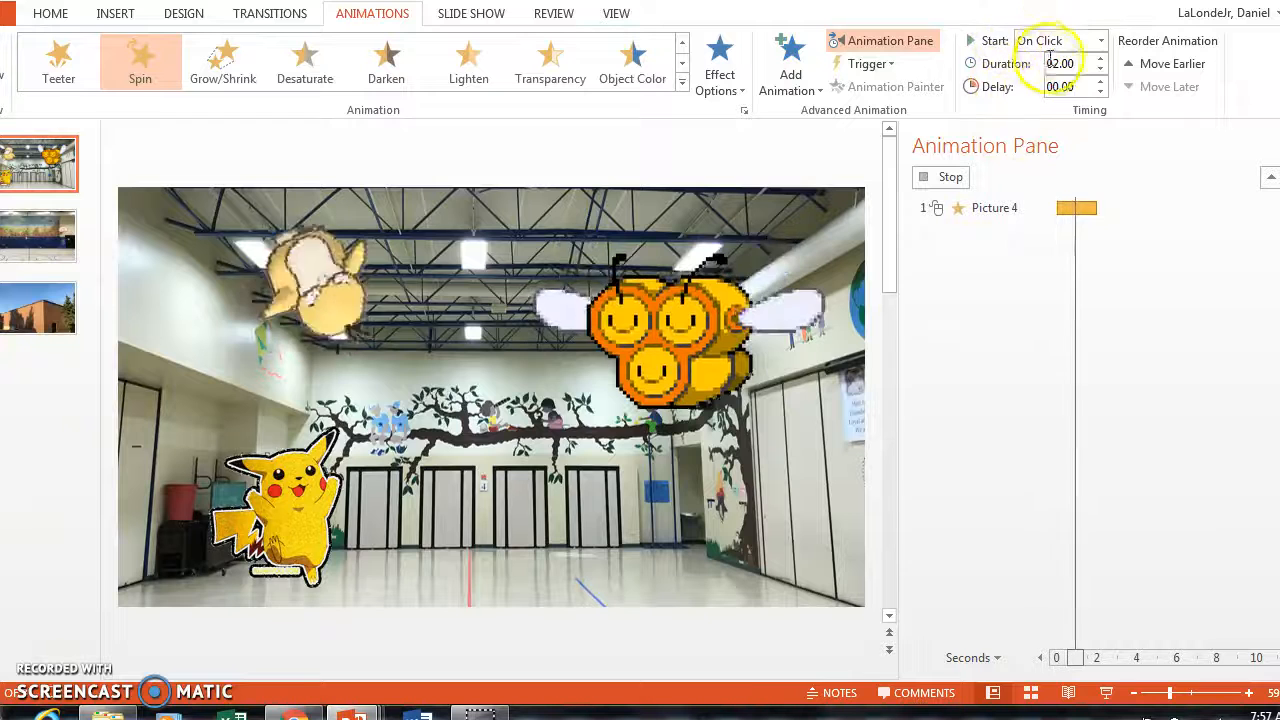
left_click(1050, 45)
left_click(1048, 97)
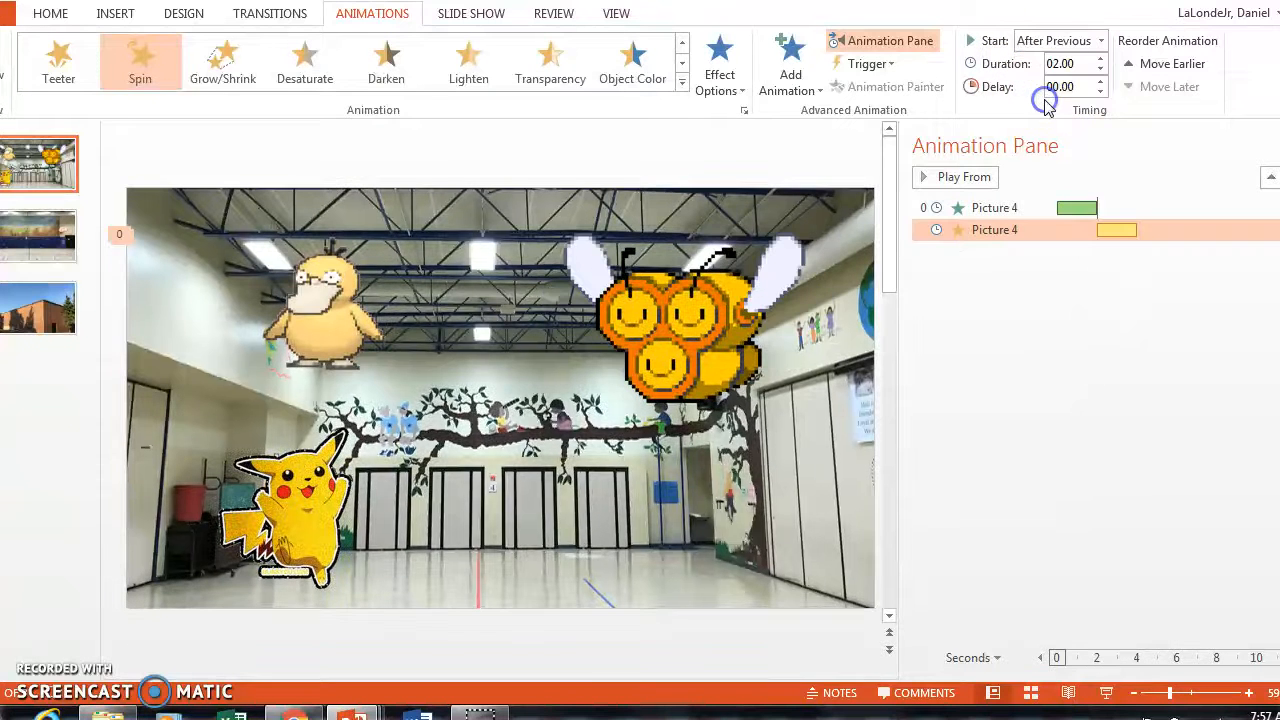
Step: Set the duration of Psyduck's Spin animation to 04.00 seconds and its delay to 00.50 seconds
left_click(1100, 59)
left_click(1100, 59)
left_click(1100, 59)
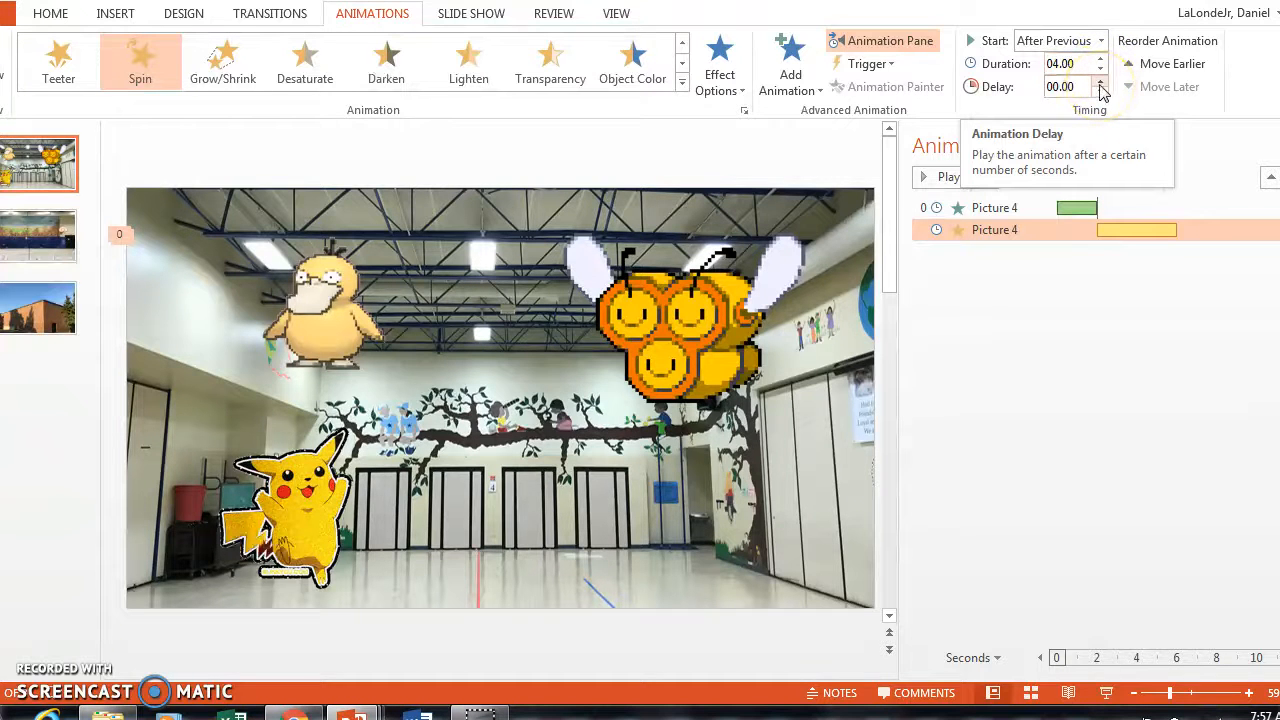
left_click(1100, 82)
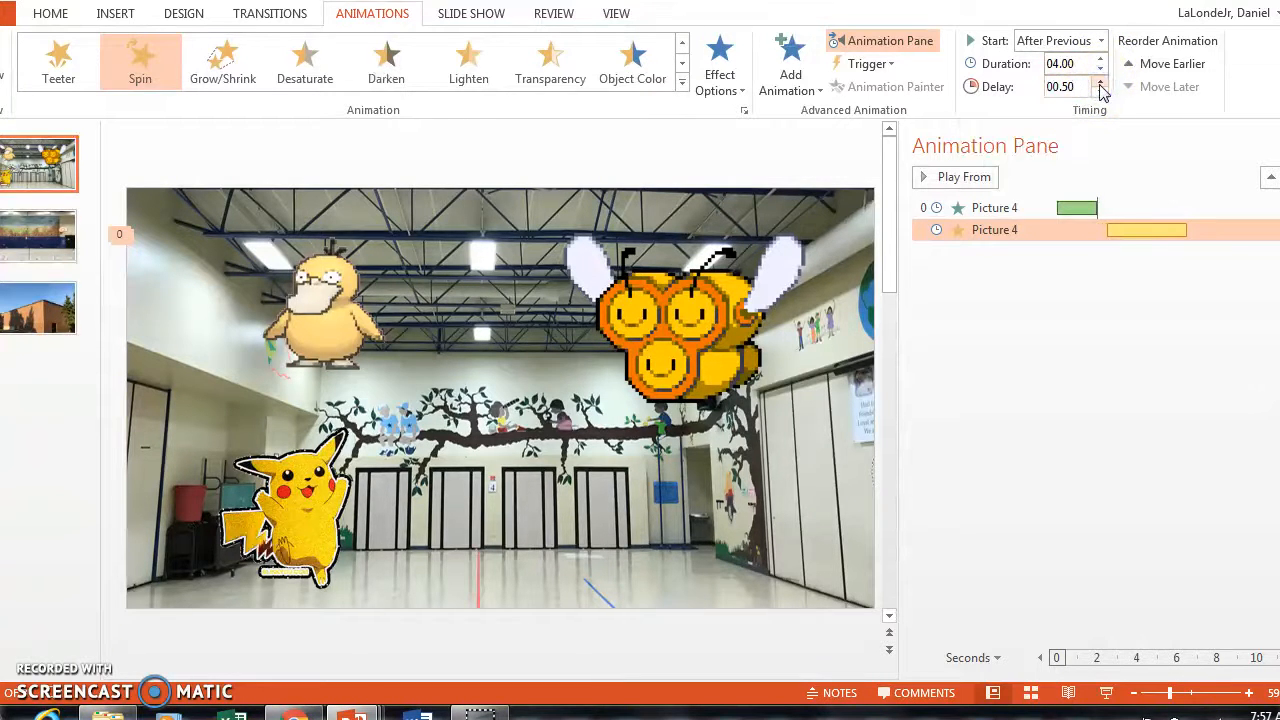
Step: Add a Fly Out exit animation to Psyduck and set it to start After Previous
left_click(815, 62)
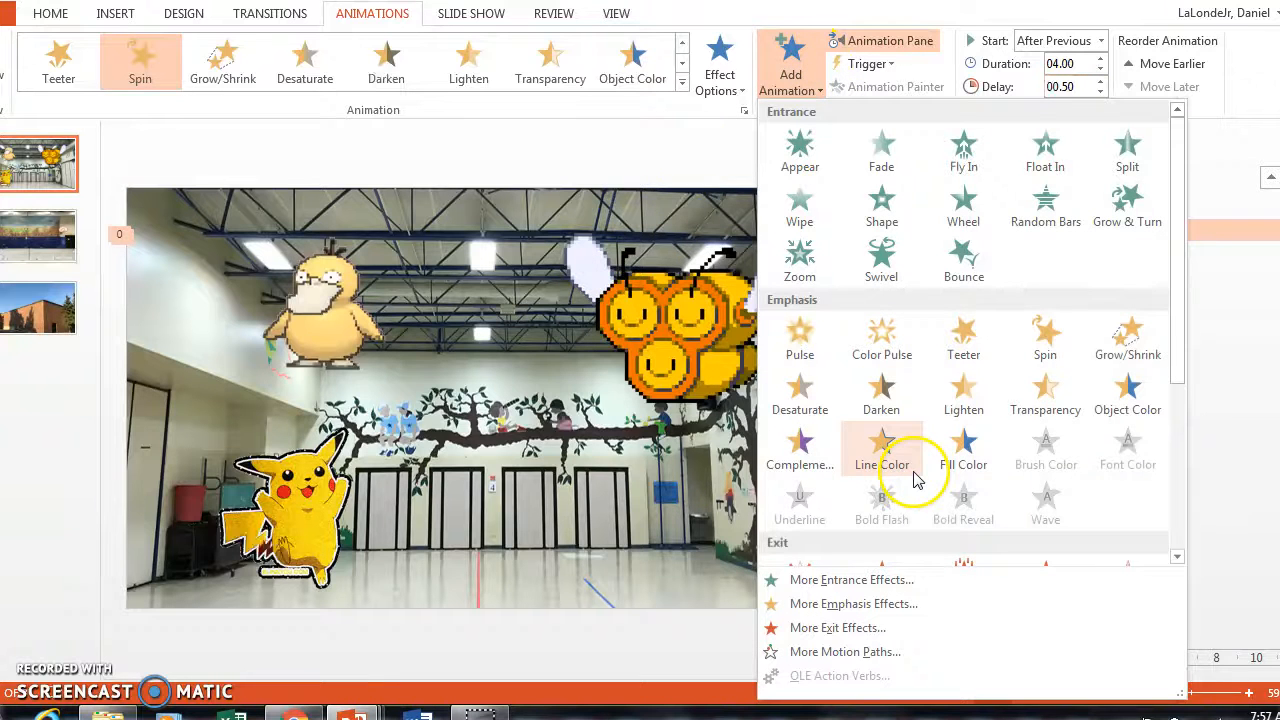
left_click_drag(1176, 306, 1183, 390)
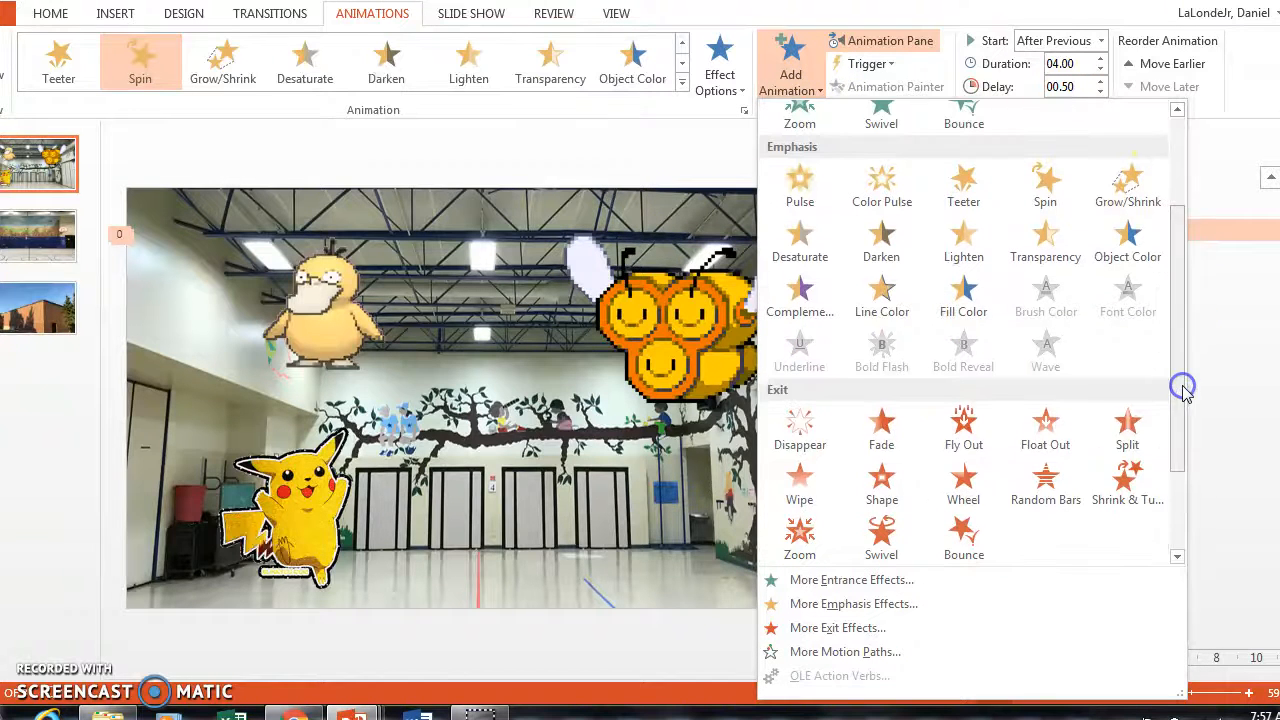
left_click(963, 428)
left_click(1100, 41)
left_click(1058, 100)
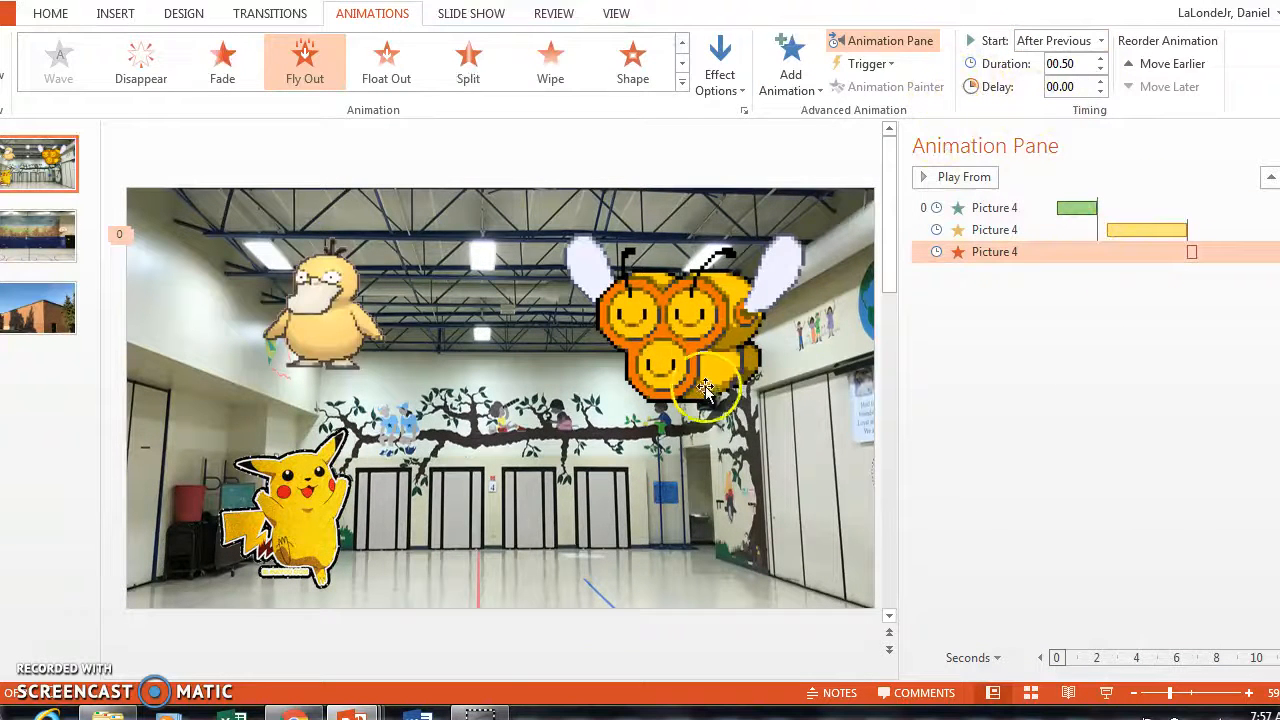
Step: Add a Random Bars entrance animation to Combee, starting After Previous with a duration of 02.00 seconds
left_click(660, 358)
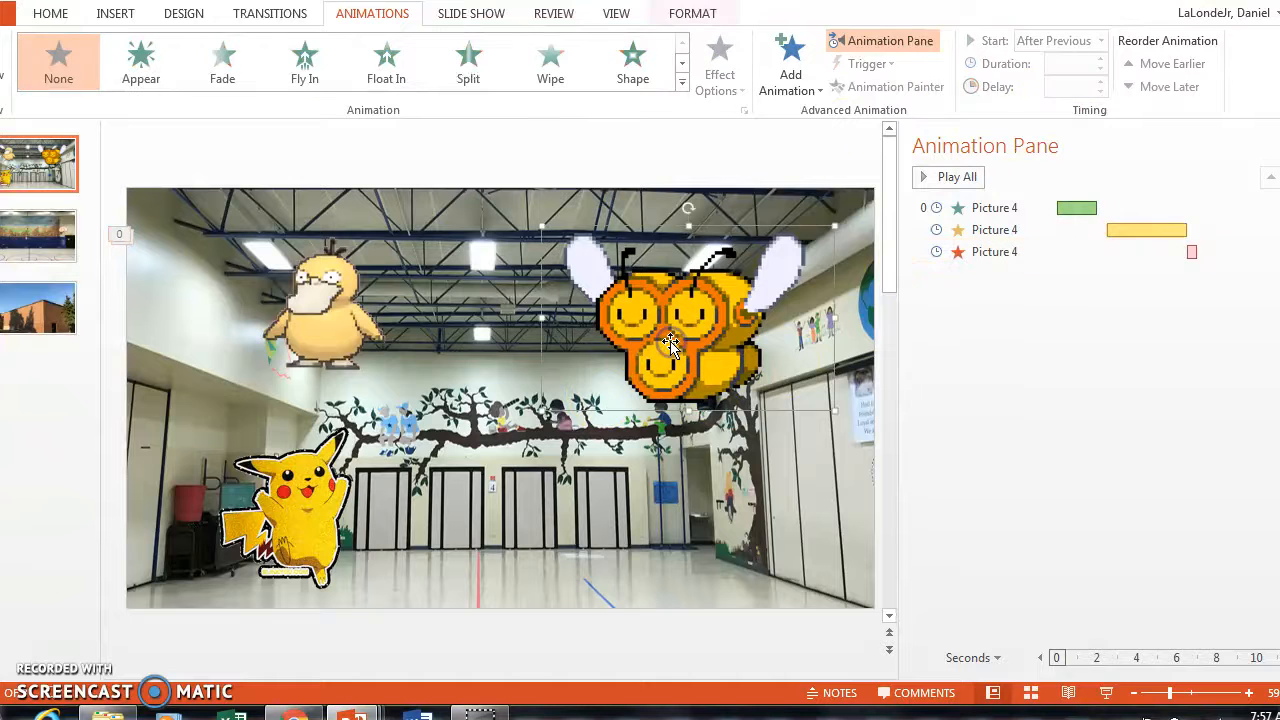
left_click(789, 62)
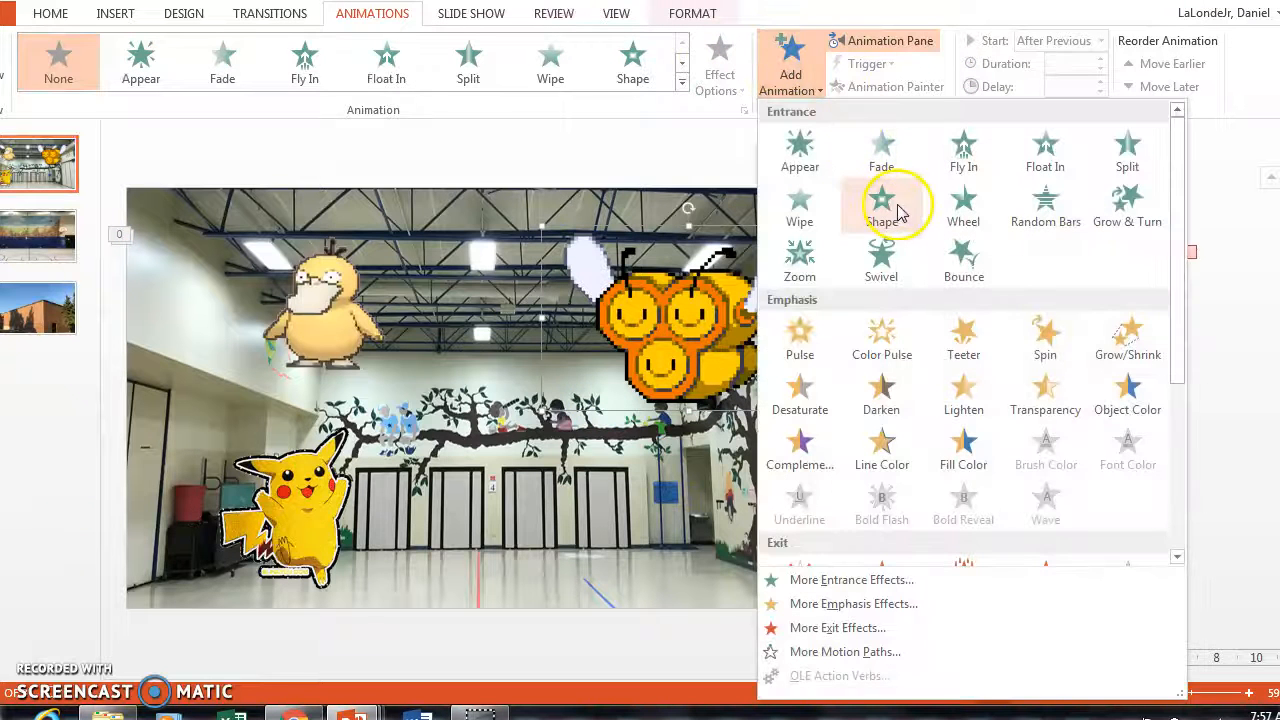
left_click(1066, 214)
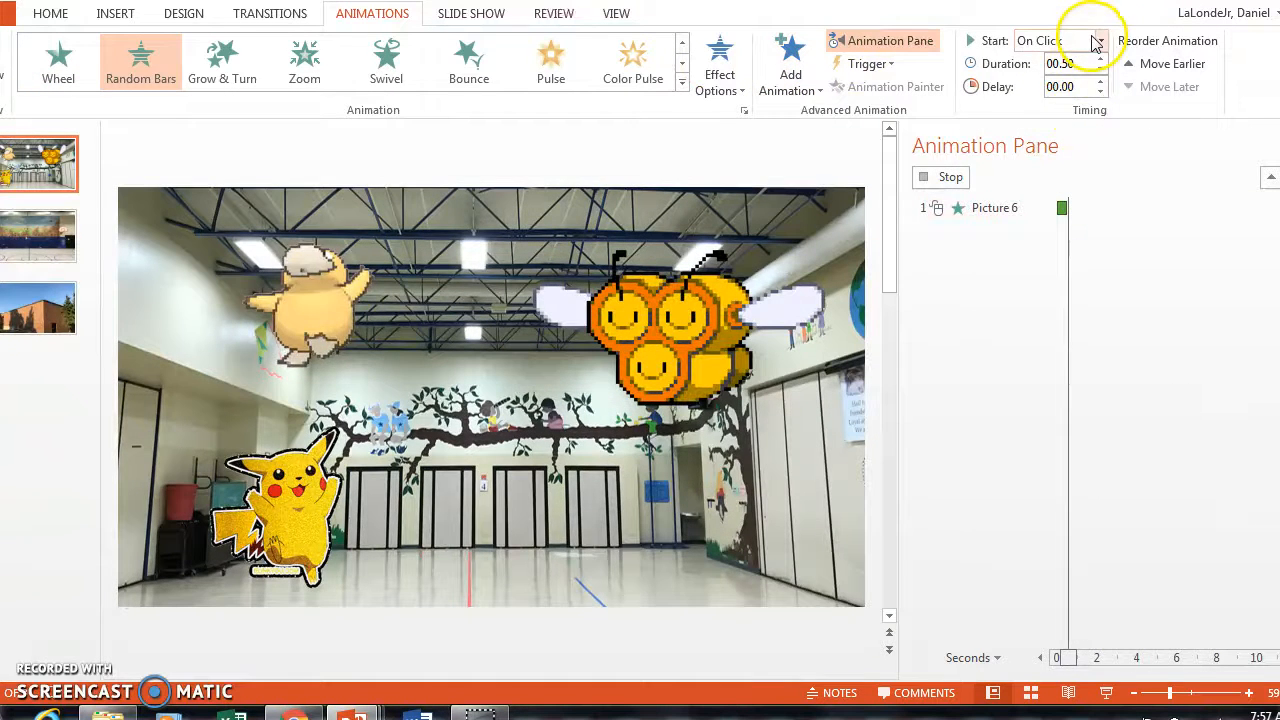
left_click(1095, 40)
left_click(1077, 101)
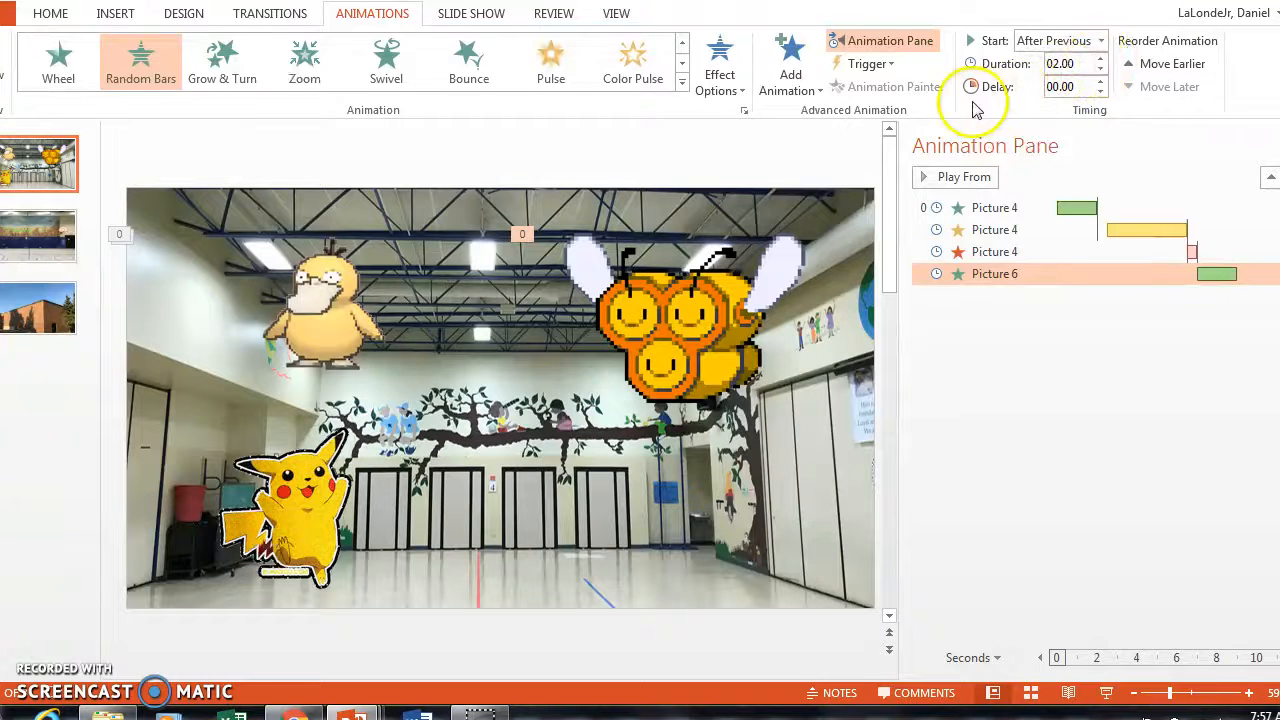
Step: Add a Pulse emphasis animation to Combee, starting After Previous with a duration of 04.75 seconds
left_click(785, 65)
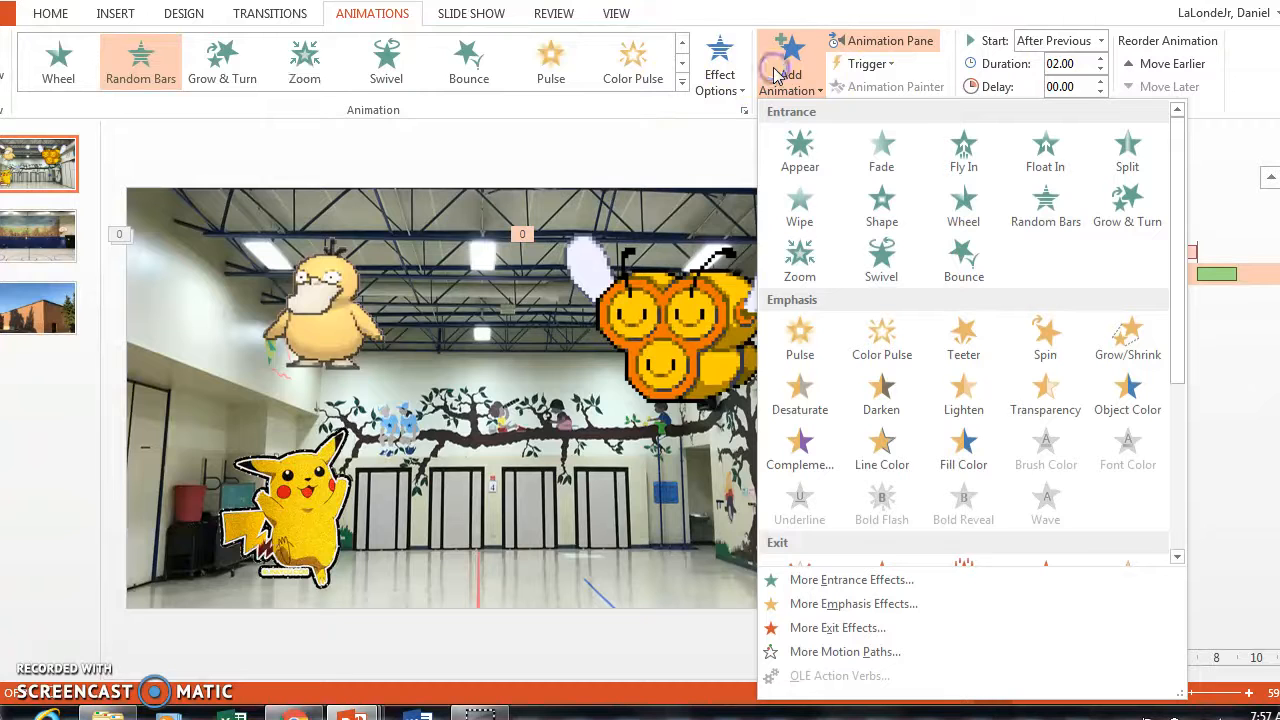
left_click(800, 340)
left_click(1060, 40)
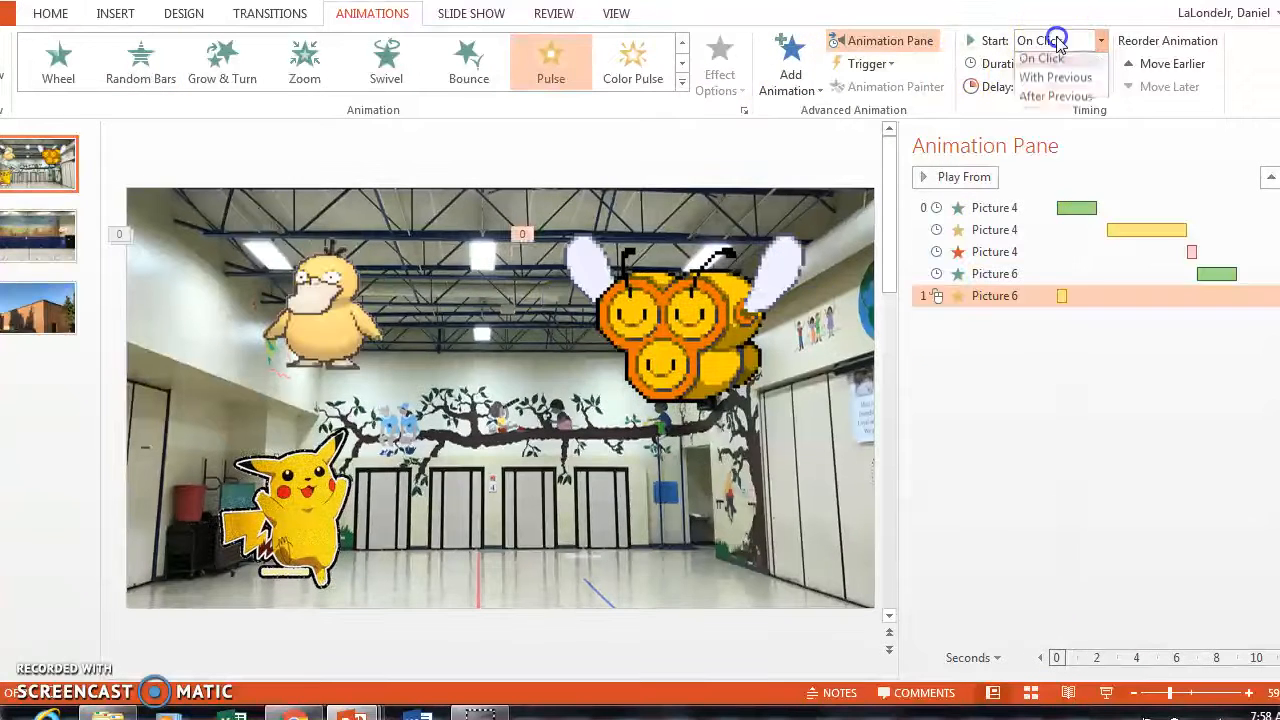
left_click(1057, 102)
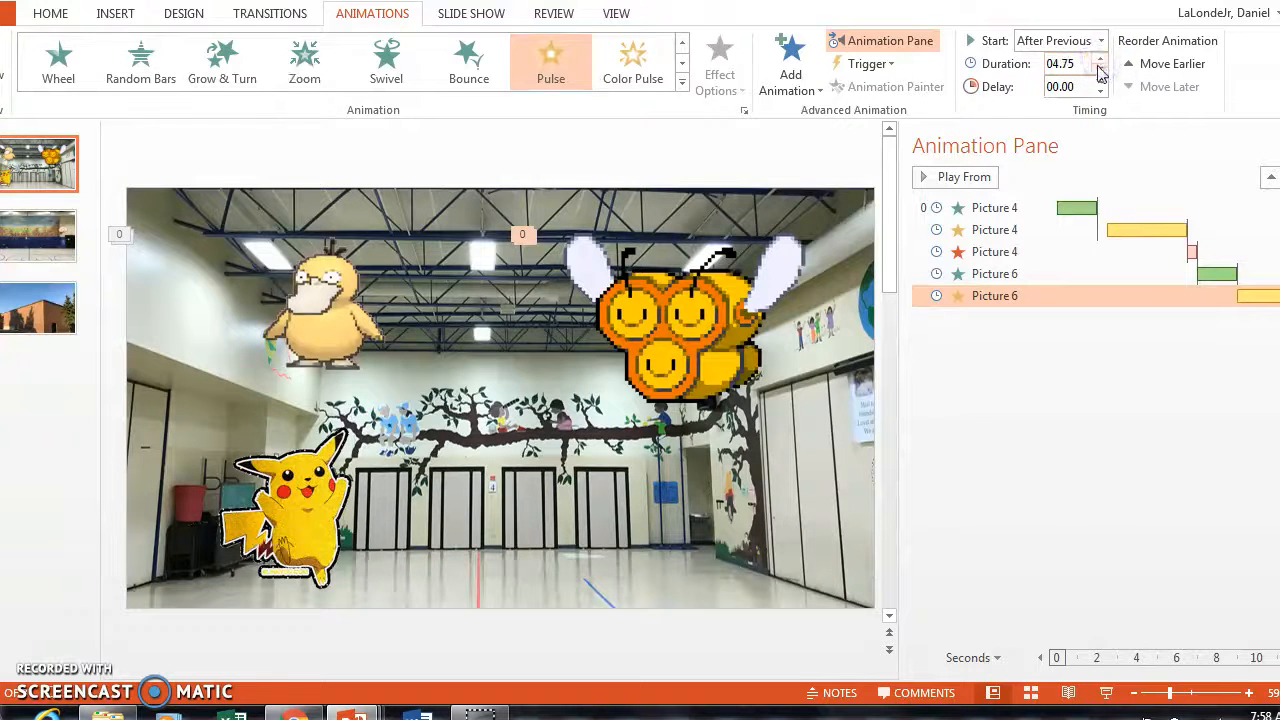
Step: Add a Swivel exit animation to Combee and set it to start After Previous
left_click(796, 60)
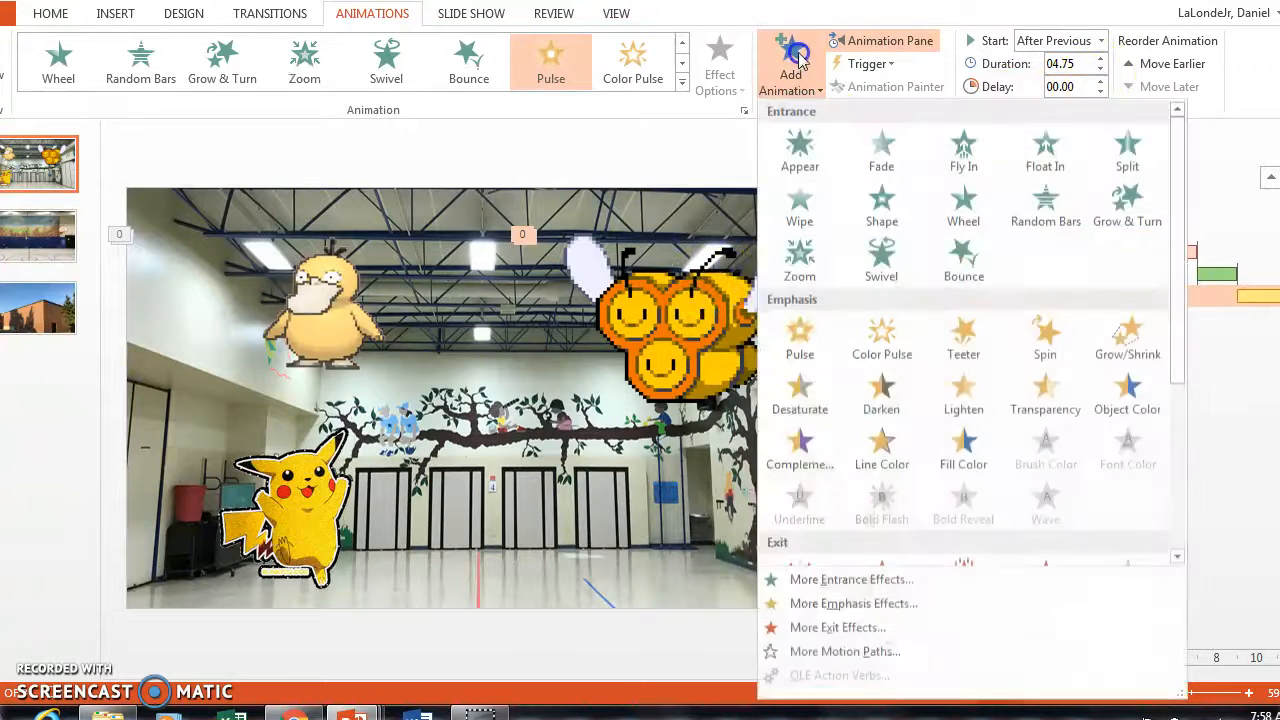
scroll(946, 350, "down", 3)
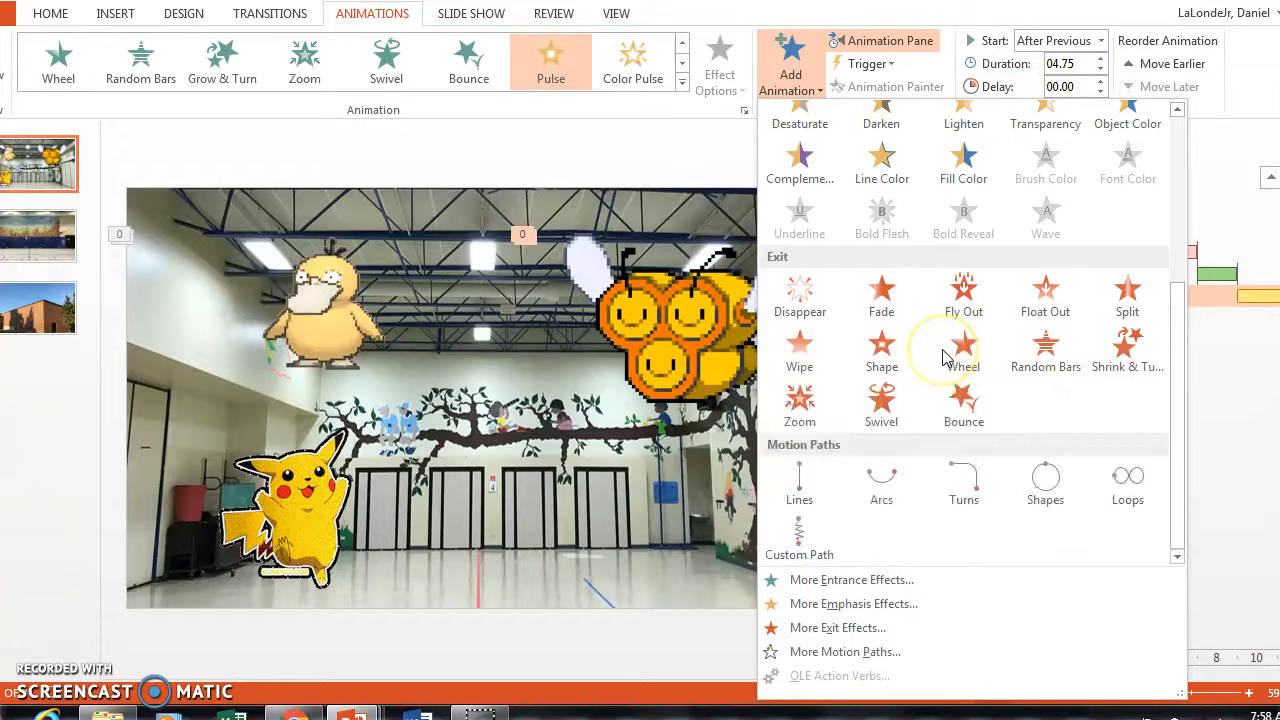
left_click(872, 405)
left_click(1100, 41)
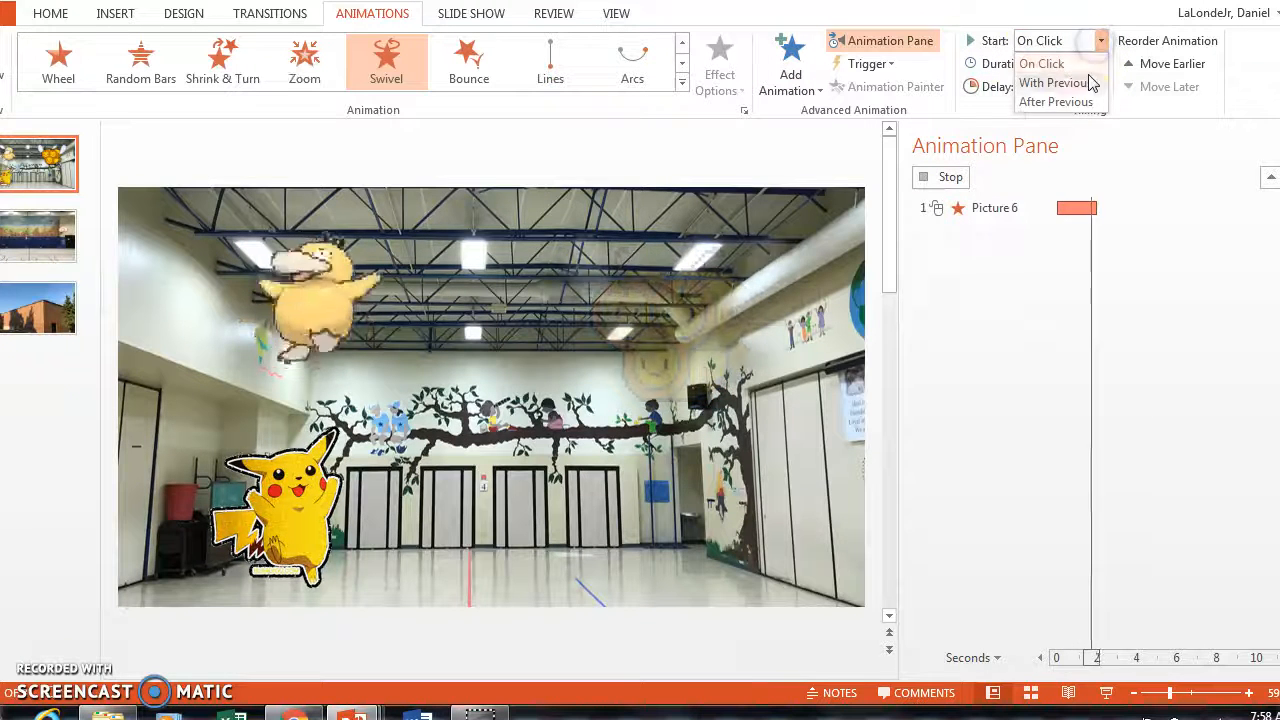
left_click(1078, 102)
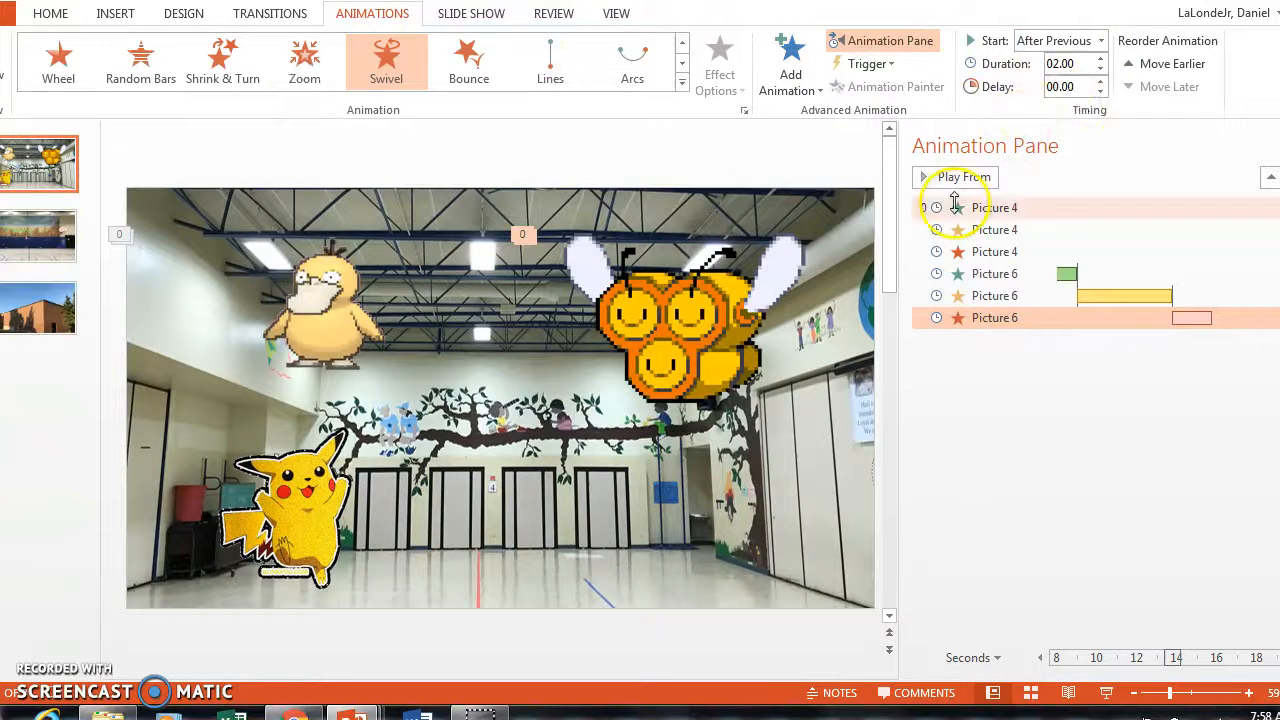
Step: Add a Loops motion path animation to Pikachu and set it to start After Previous
left_click(295, 509)
left_click(791, 58)
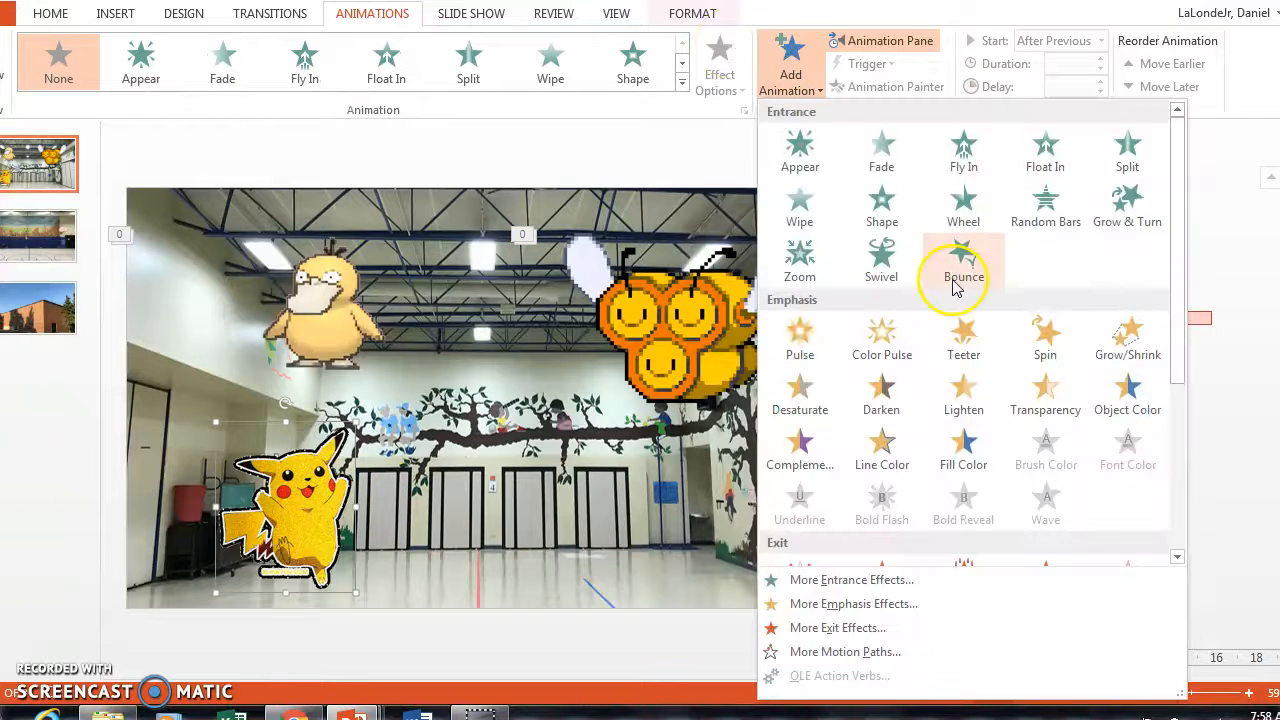
scroll(955, 277, "down", 3)
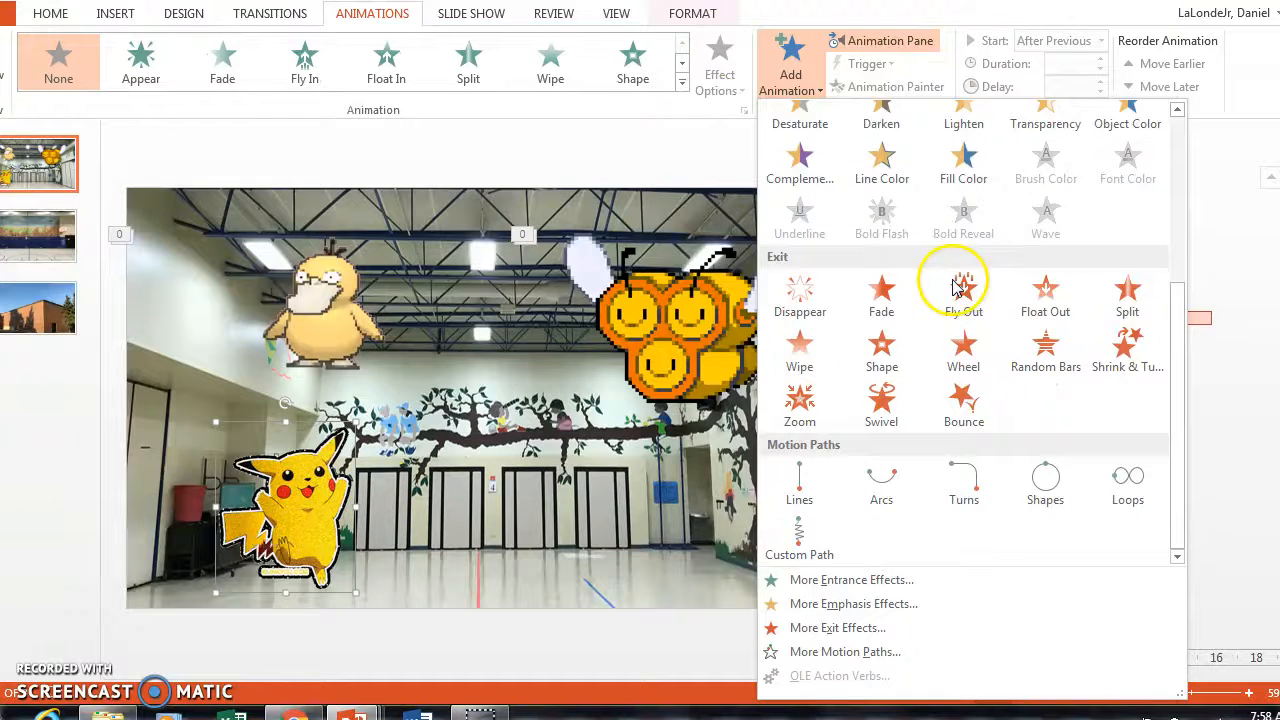
left_click(1128, 483)
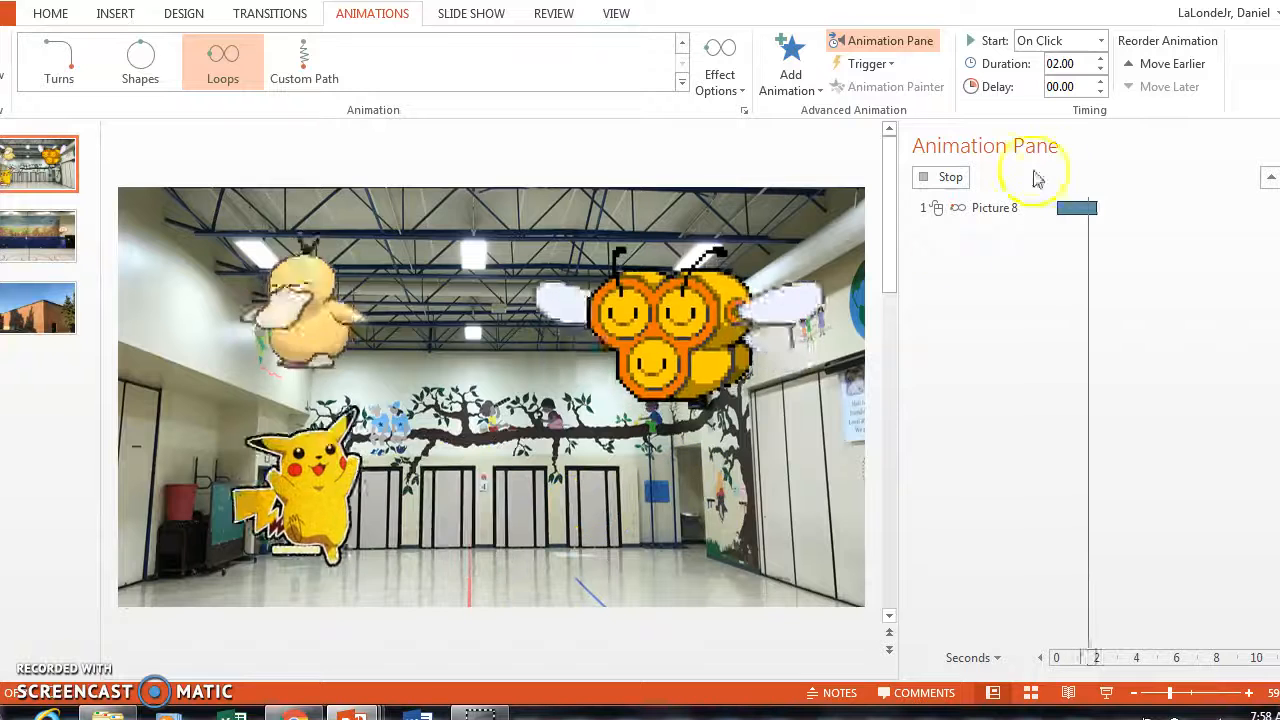
left_click(1100, 40)
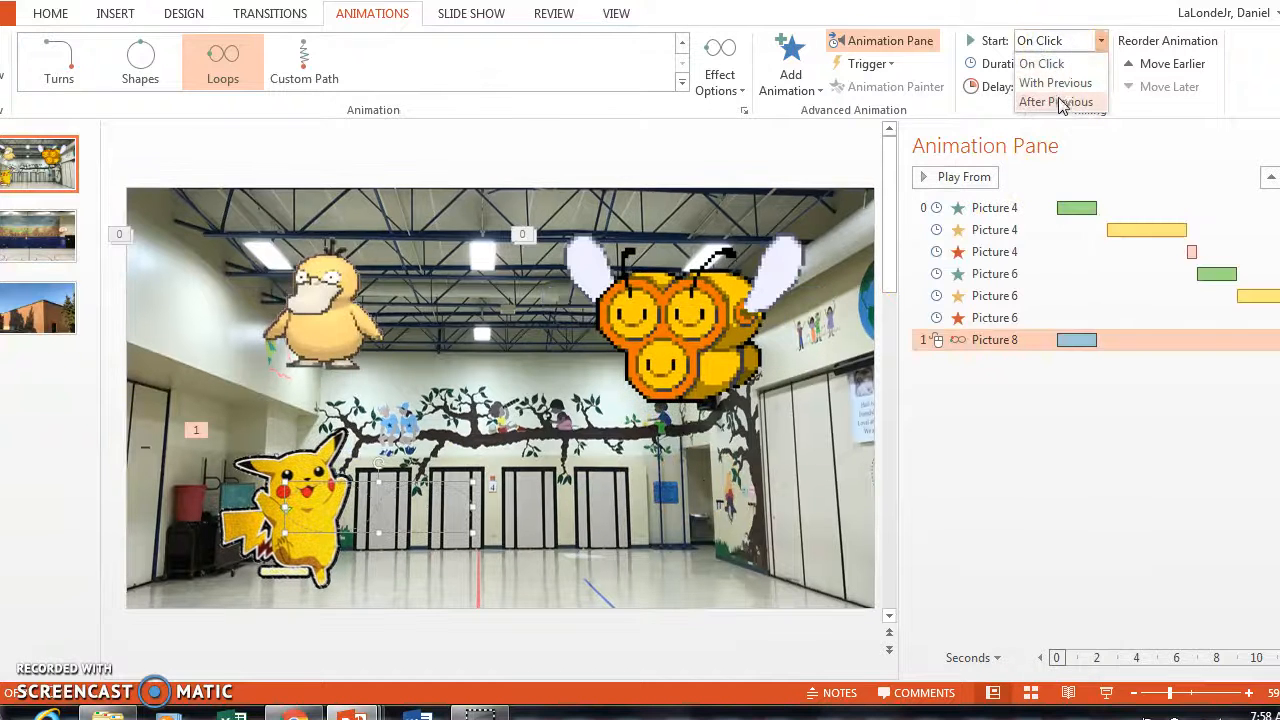
left_click(1056, 102)
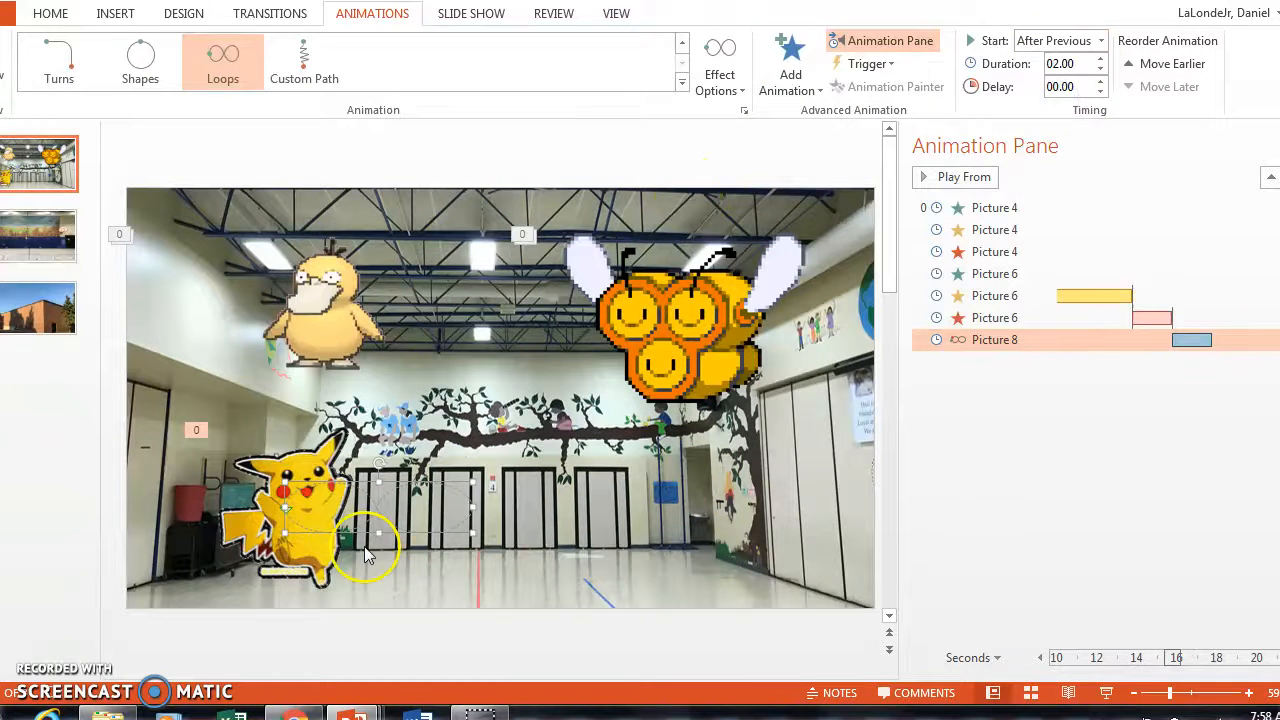
Step: Add a Fade exit animation to Pikachu, starting After Previous with a duration of 01.25 seconds
left_click(790, 65)
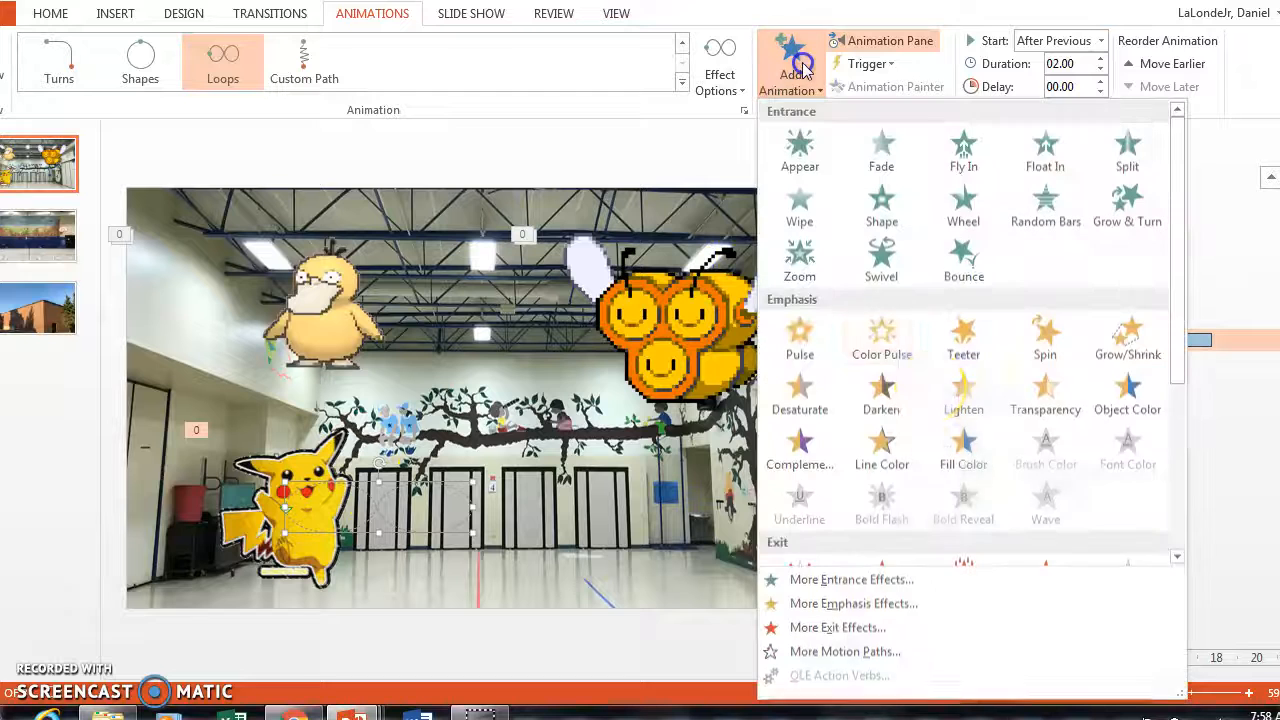
scroll(930, 393, "down", 3)
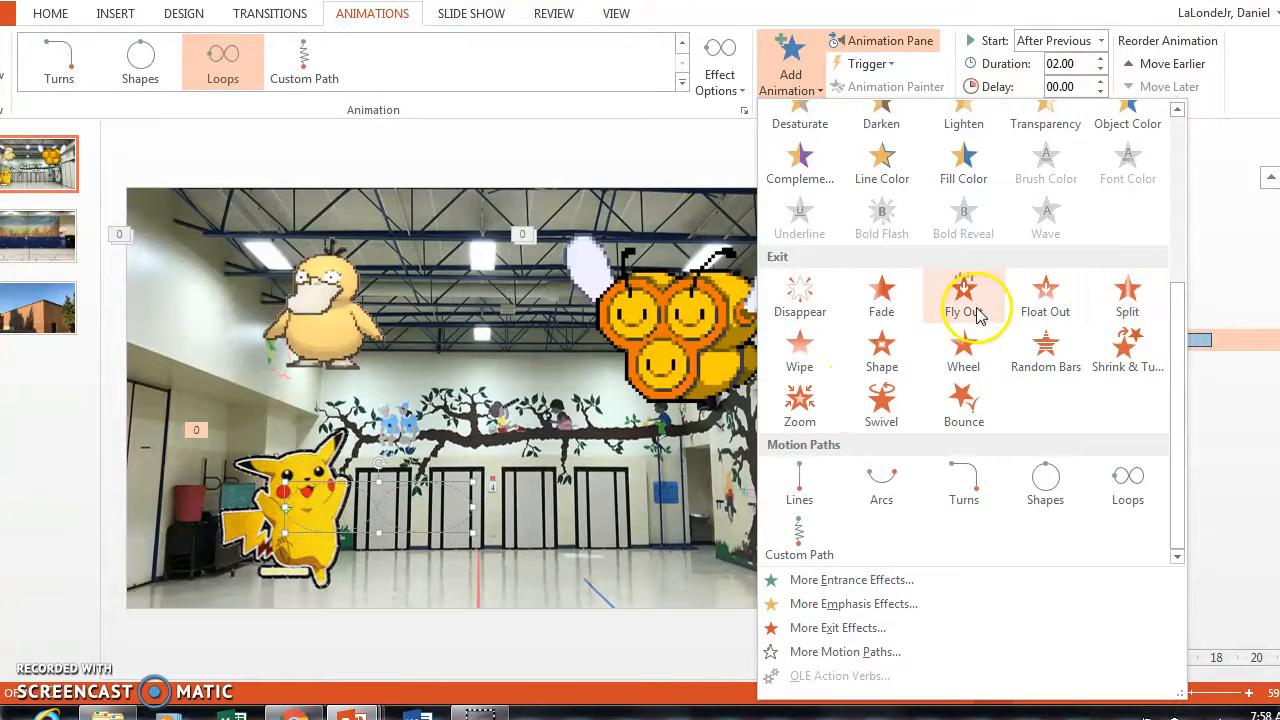
left_click(884, 293)
left_click(1100, 40)
left_click(1070, 101)
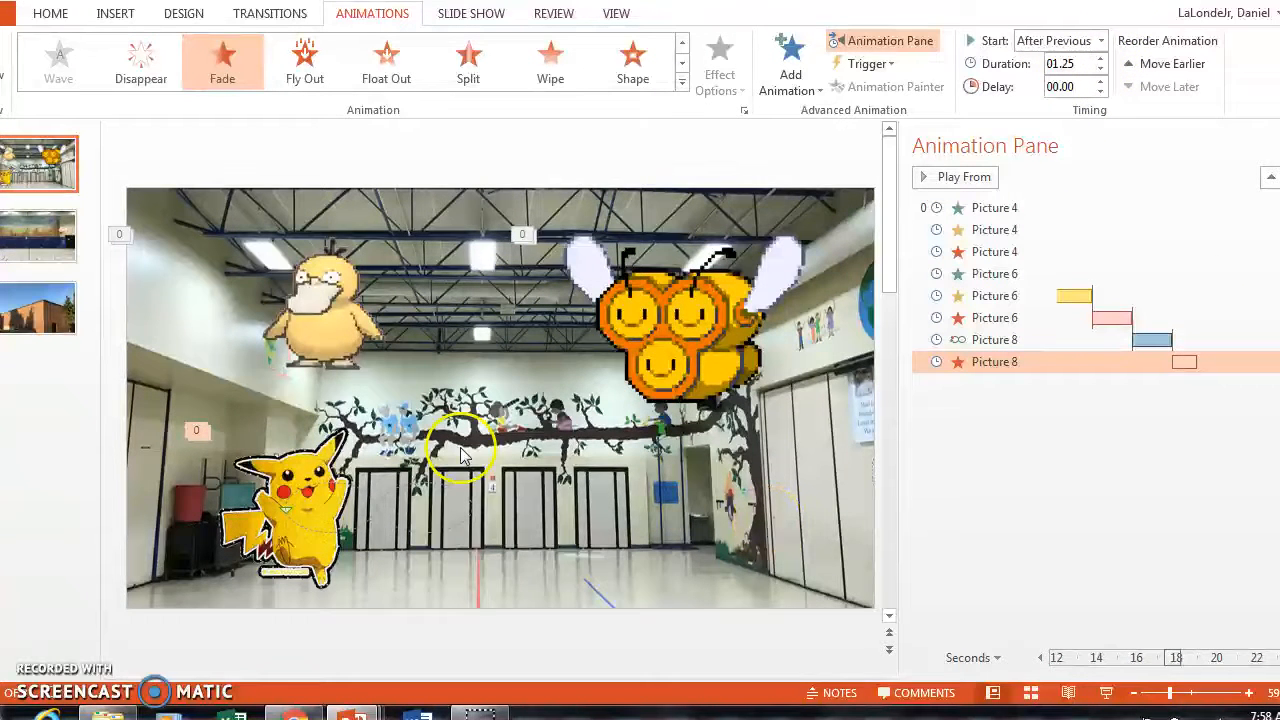
Step: Play the slide show from the beginning to check the first slide's automatically timed animations
left_click(186, 91)
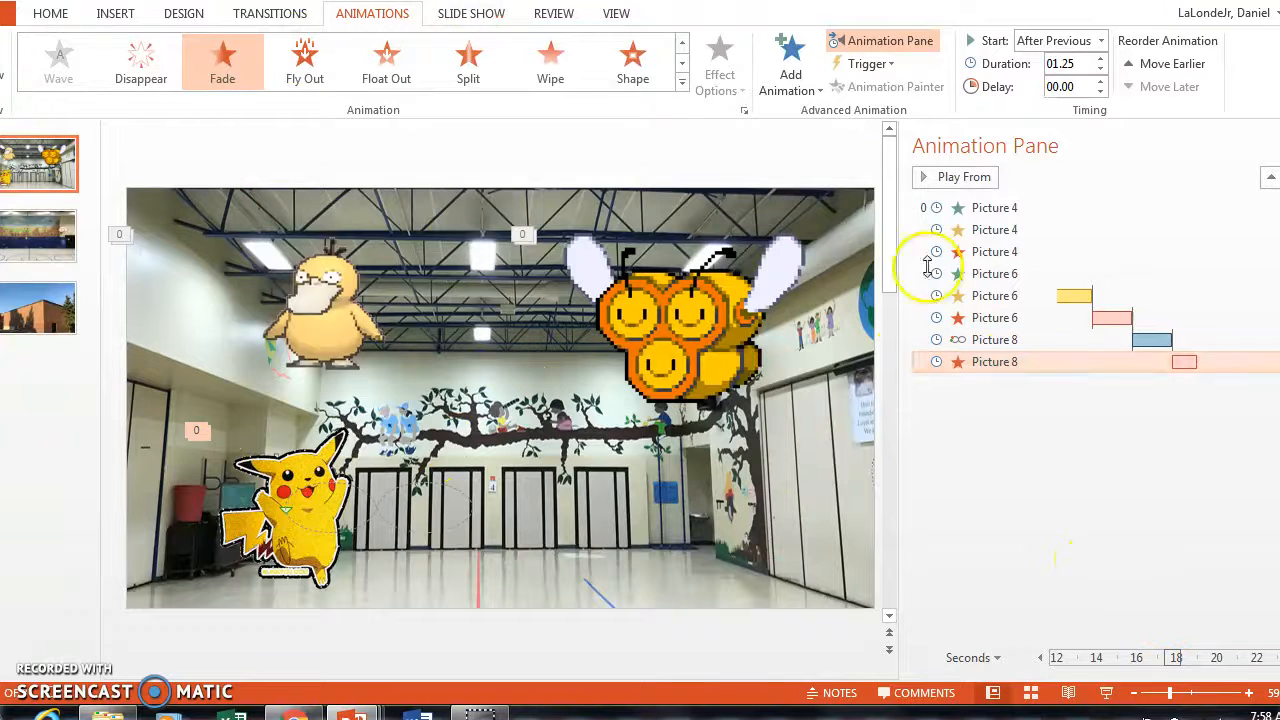
left_click(470, 16)
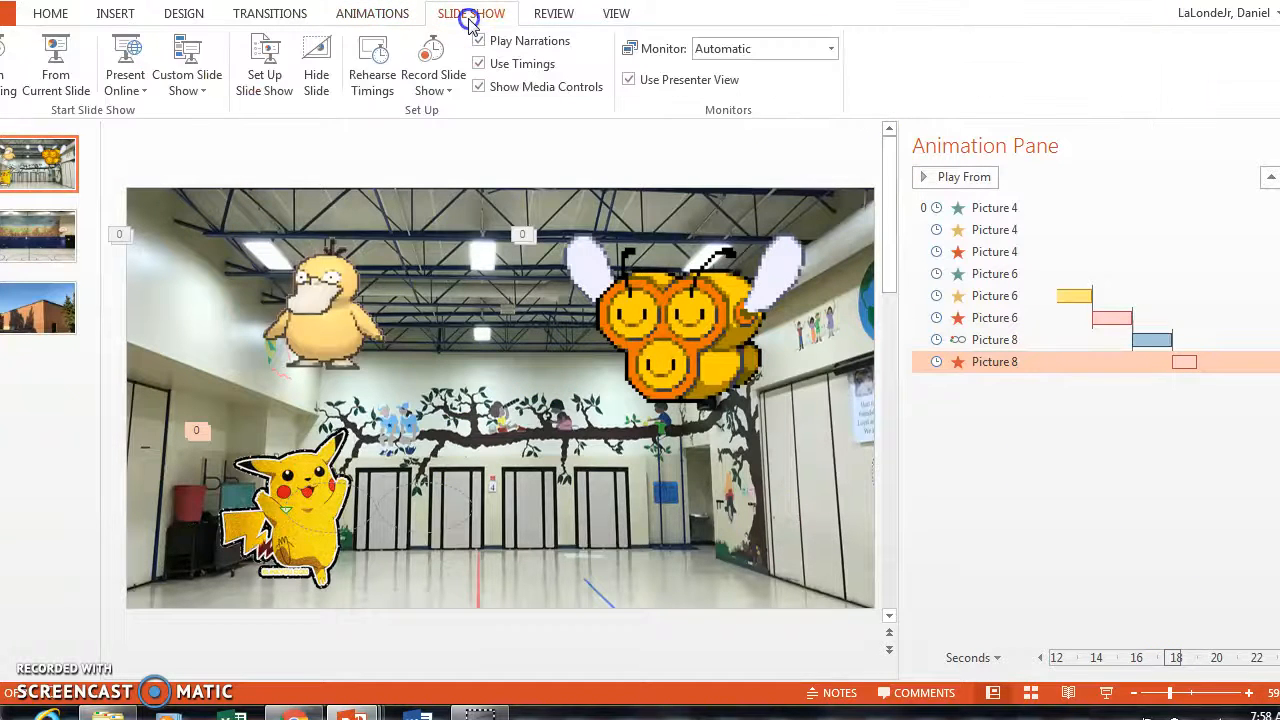
left_click(6, 66)
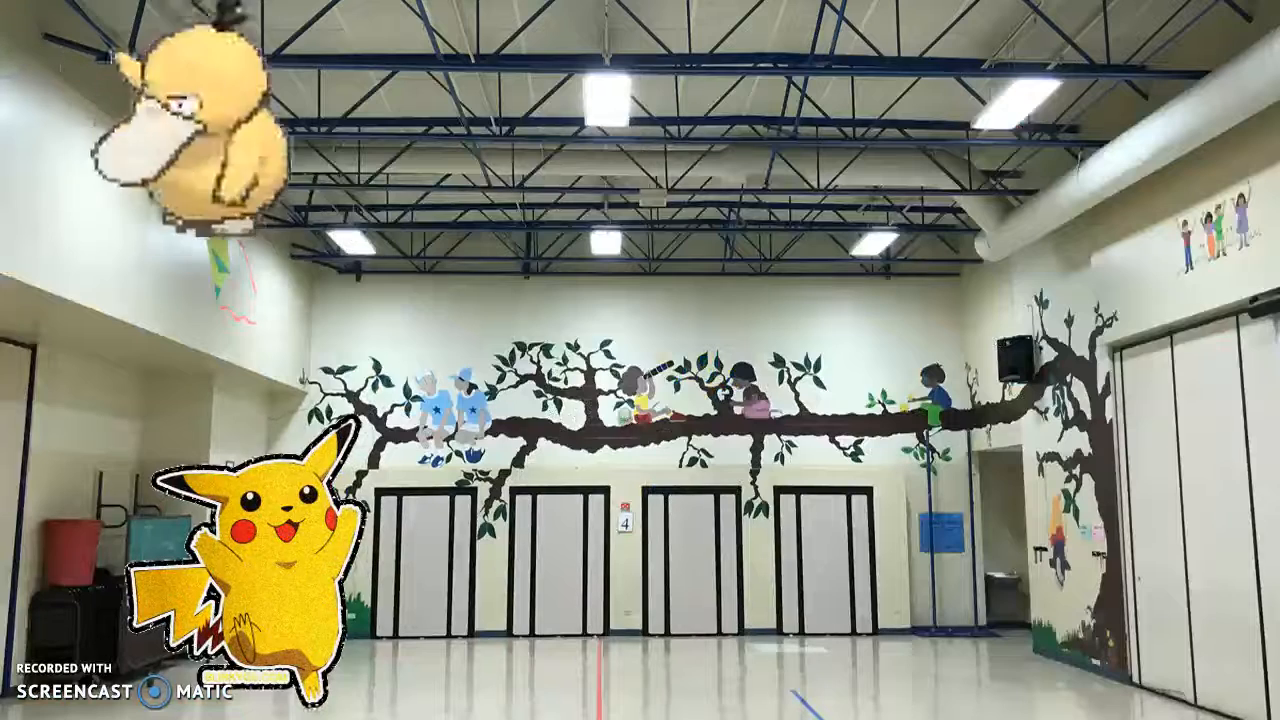